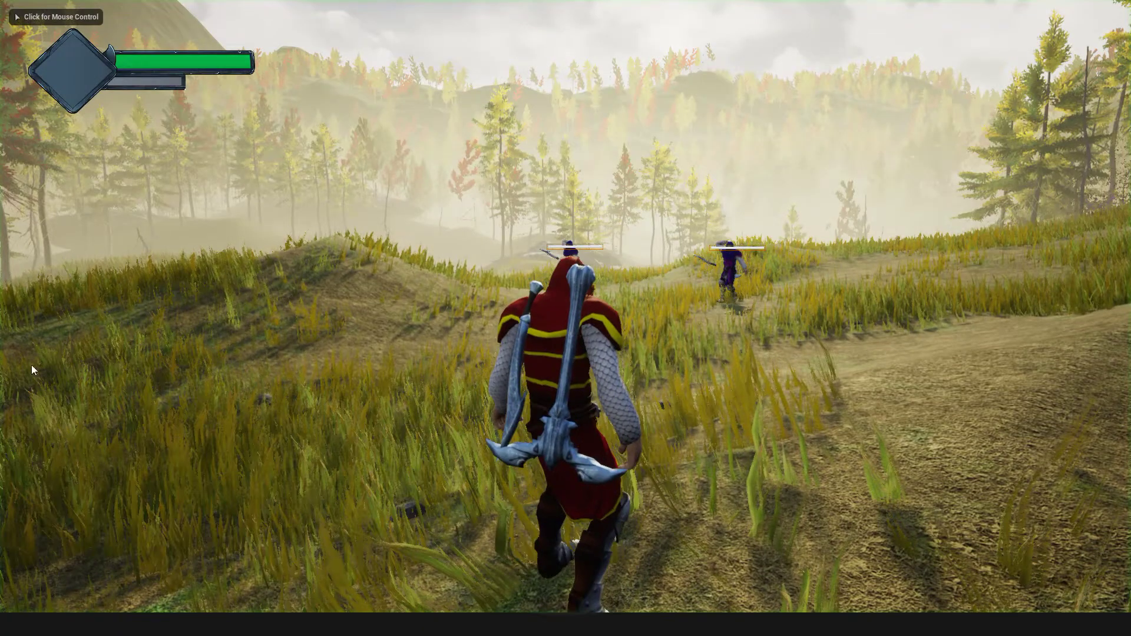
Playtest the HUD by running the character to the enemies, dodge-rolling and attacking
click(408, 320)
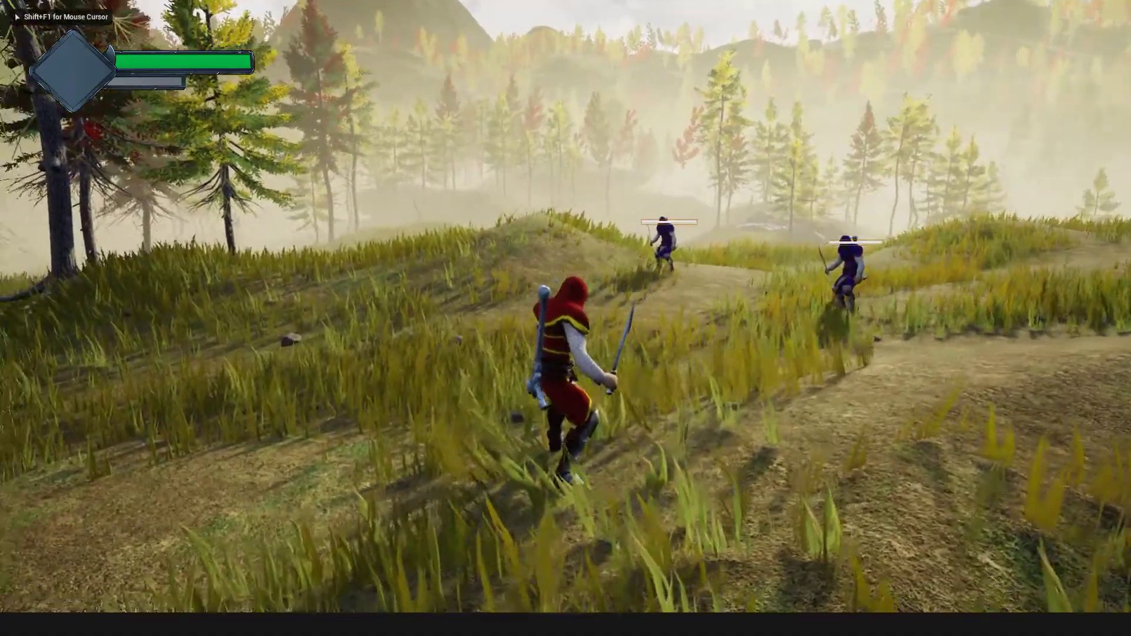
key(w)
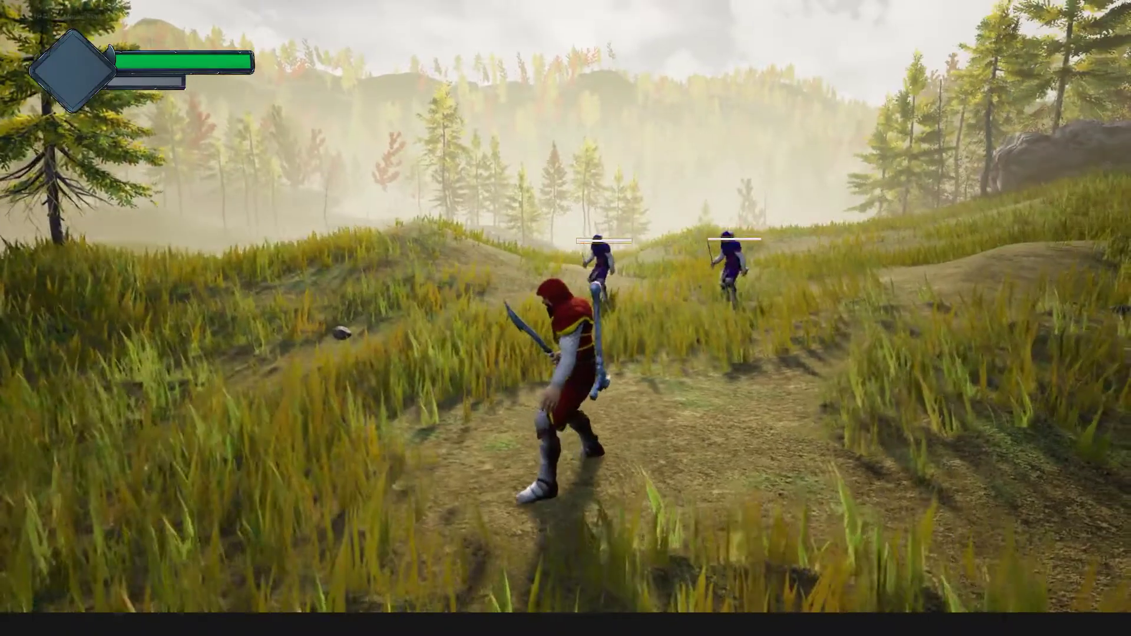
key(w)
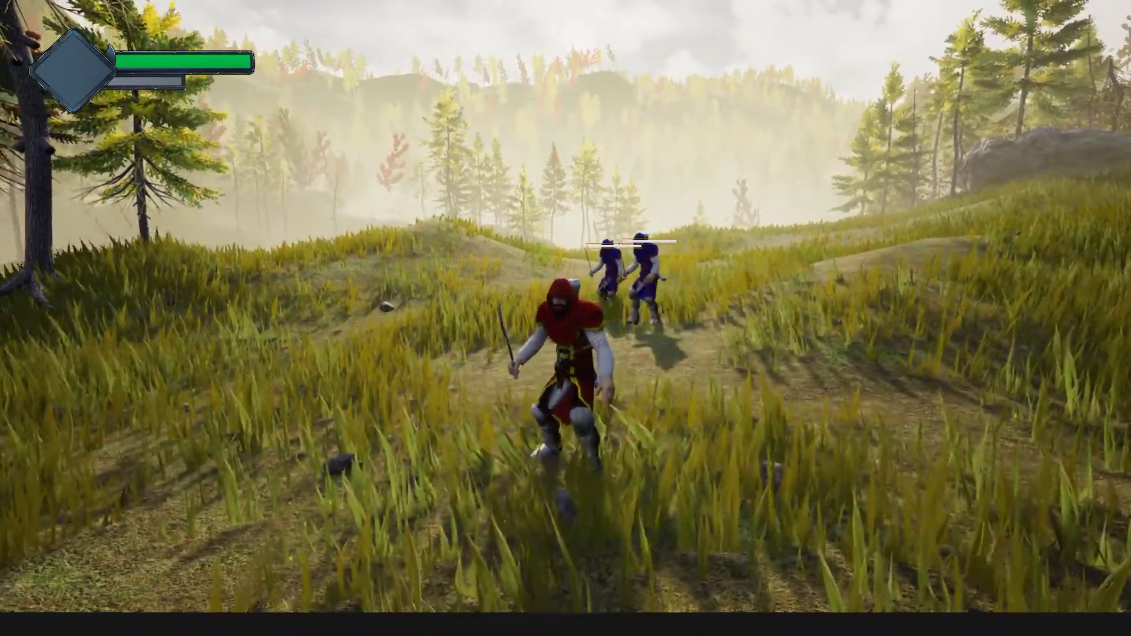
key(w)
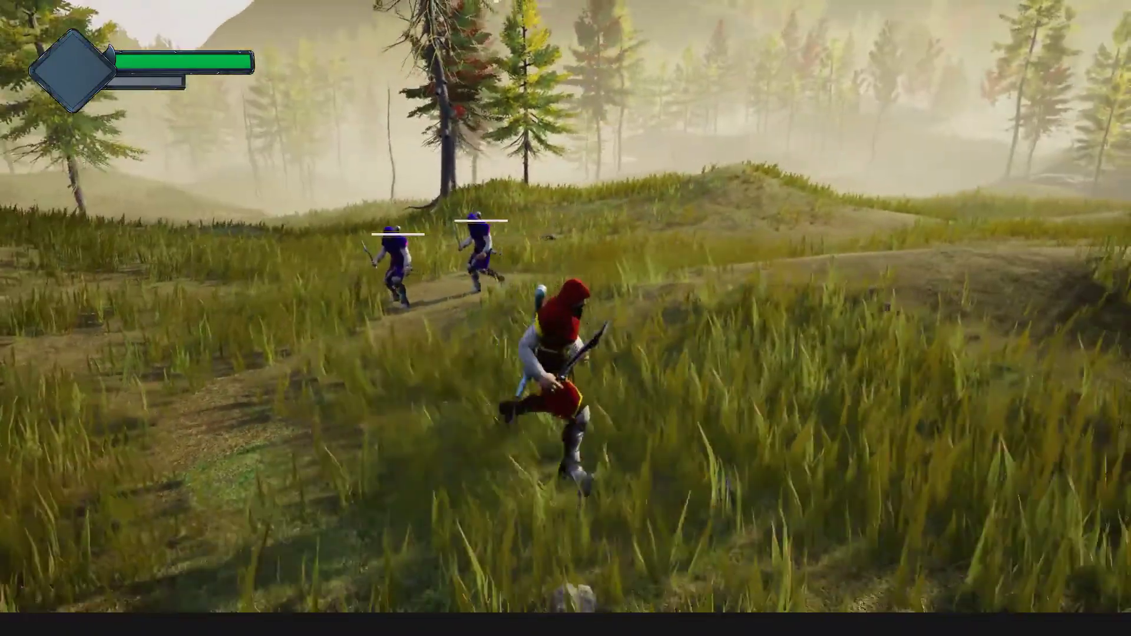
key(w)
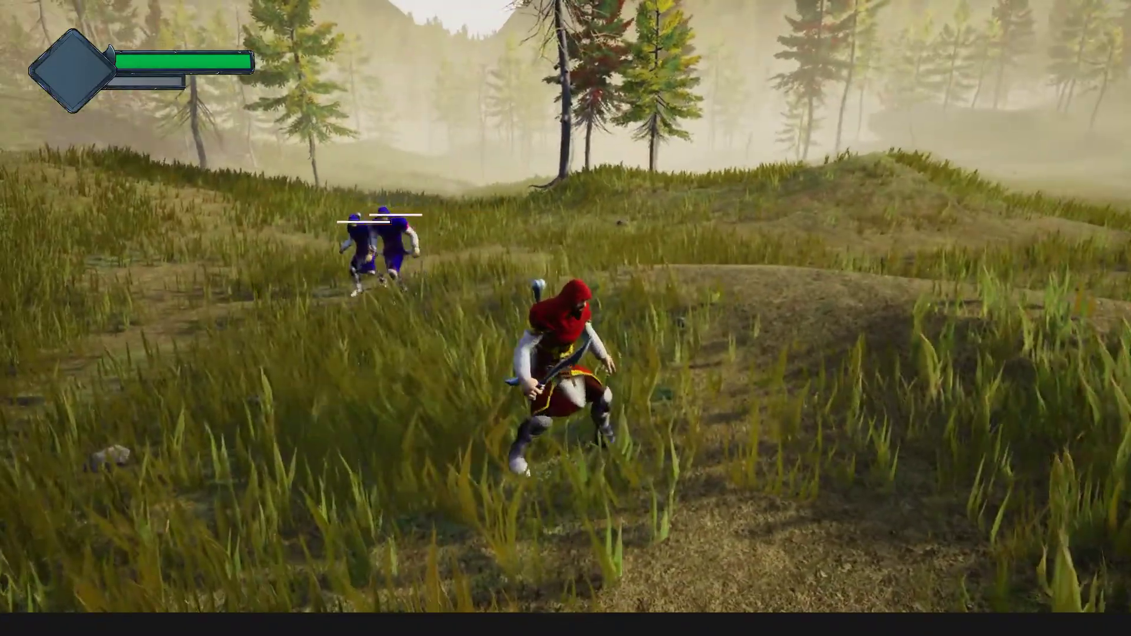
key(space)
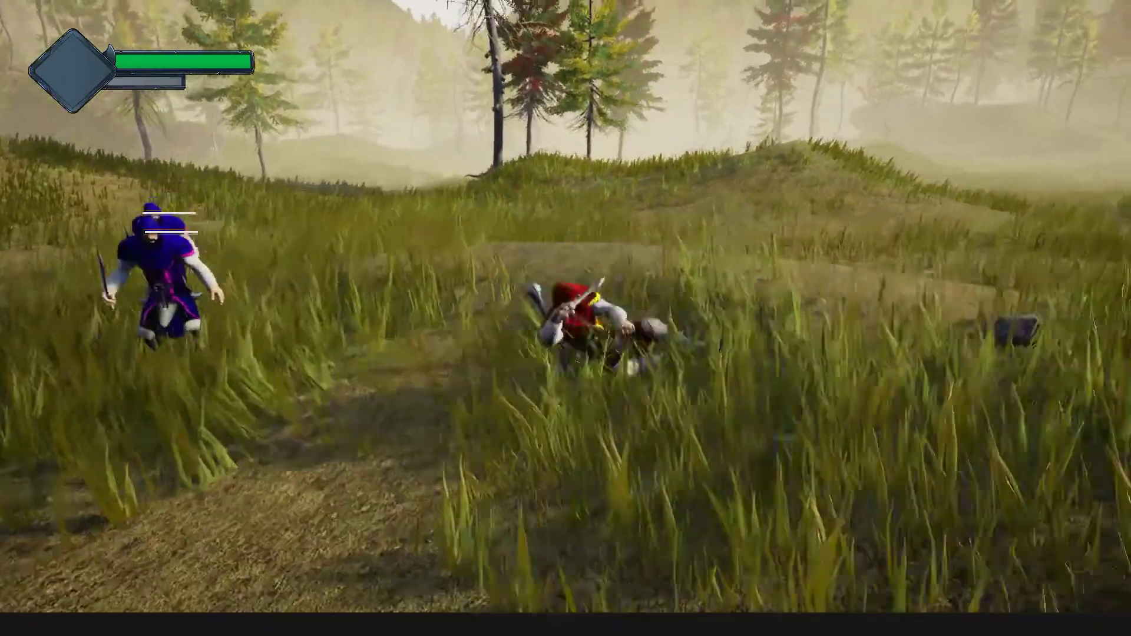
key(w)
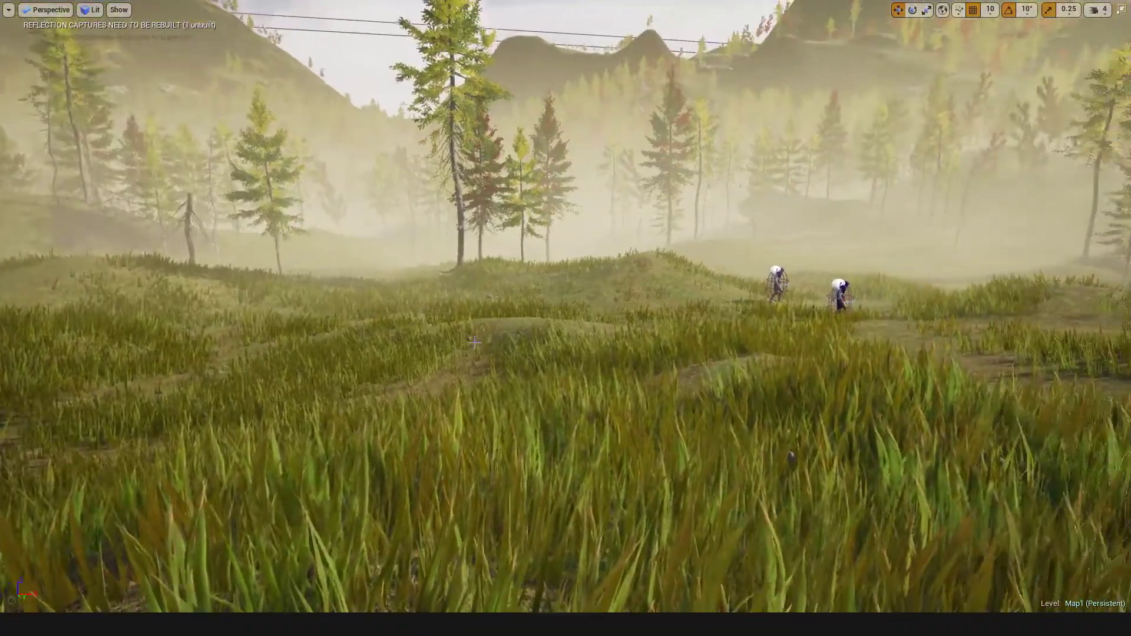
Stop playing and view the Patreon patron list full screen in the browser
key(F11)
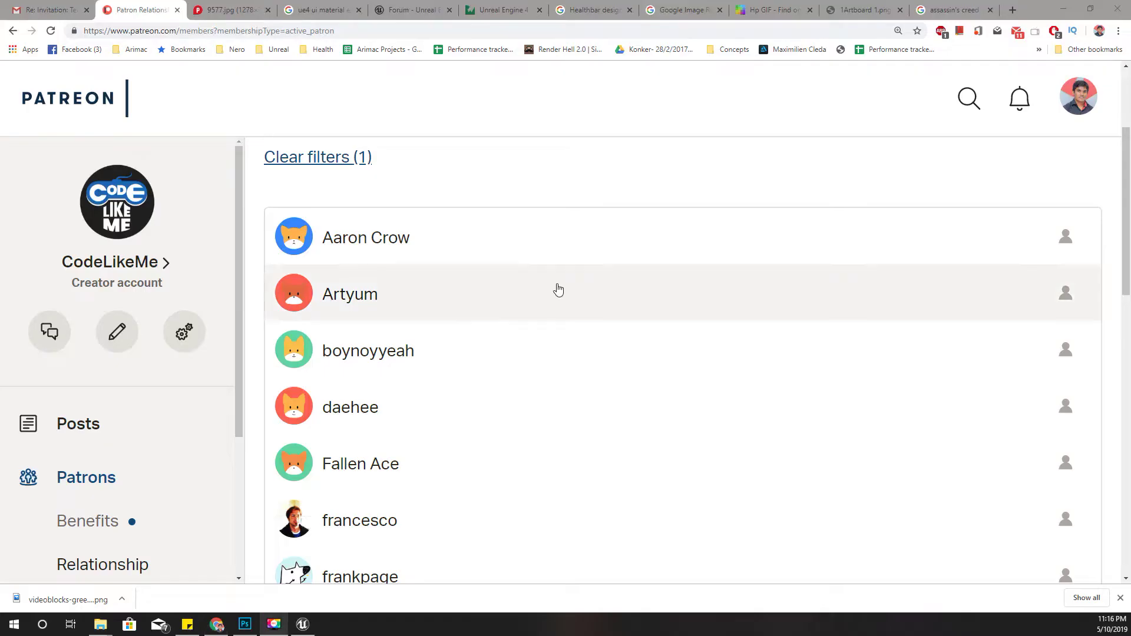
scroll(559, 288, down, 3)
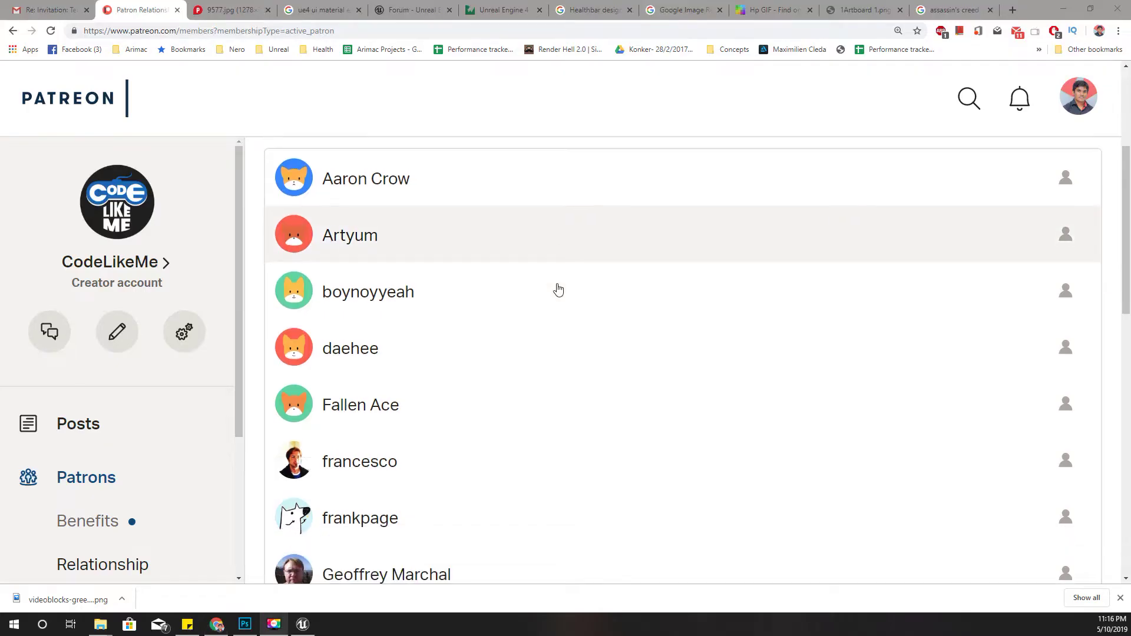
scroll(573, 235, up, 2)
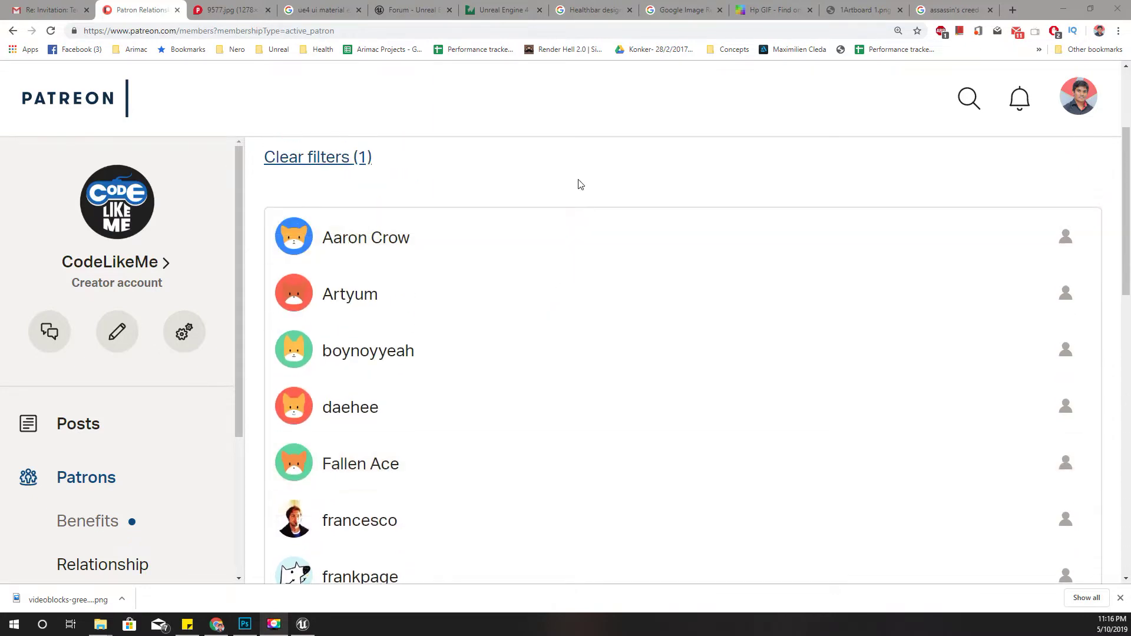
key(F11)
scroll(590, 212, down, 3)
scroll(590, 212, down, 8)
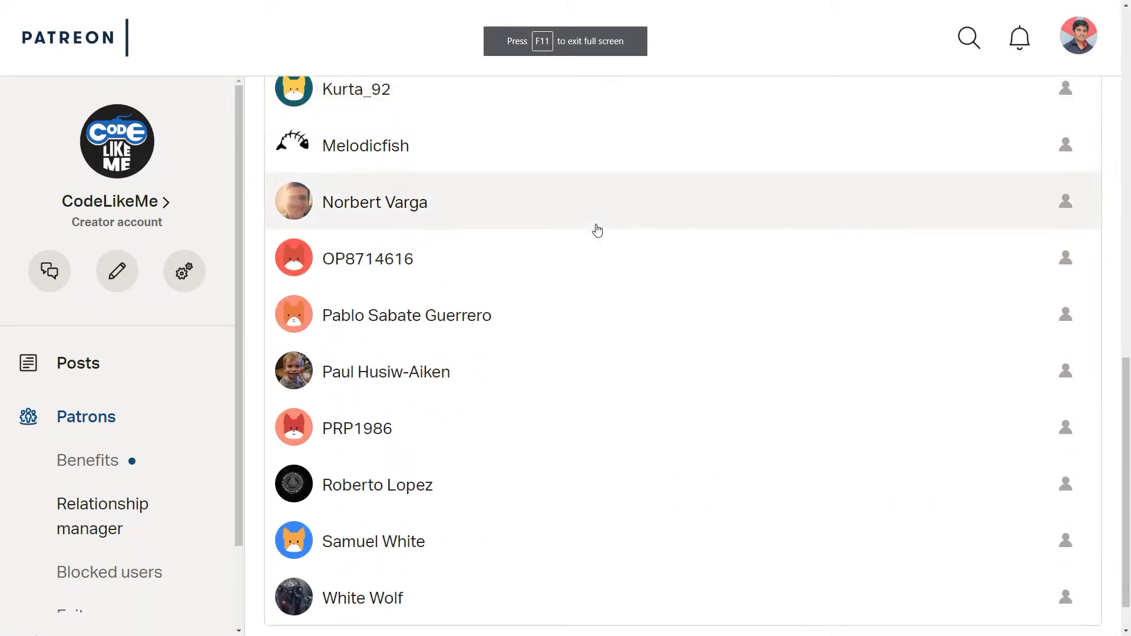
scroll(596, 230, up, 4)
scroll(596, 231, up, 10)
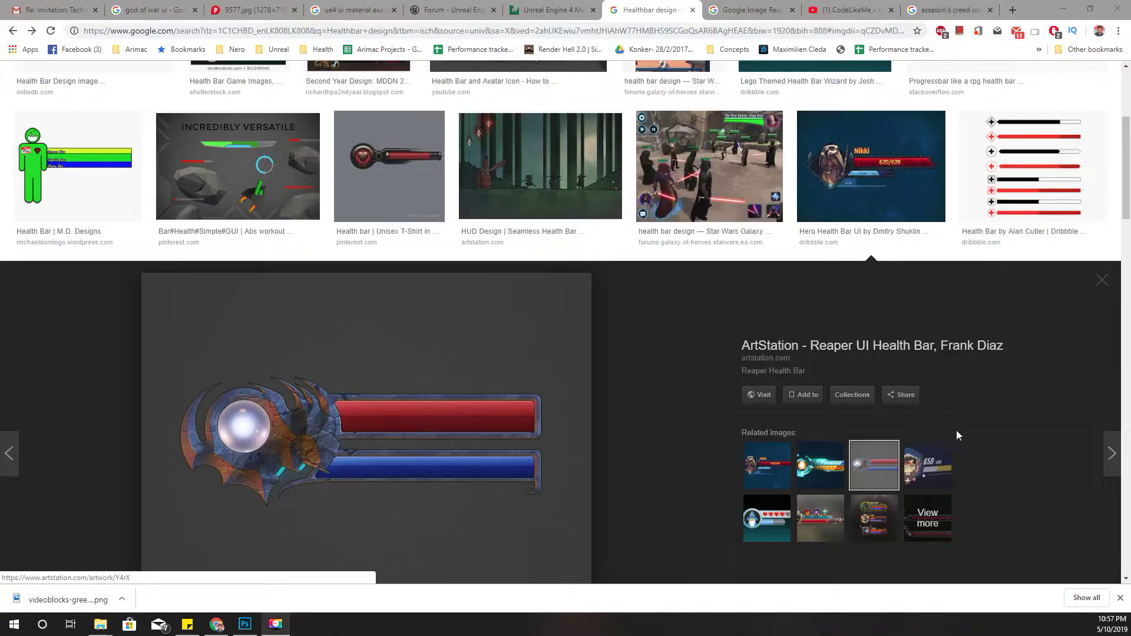
Preview the Lego, Reaper UI, Wow unit frame and Hero Health Bar designs, then bring up Photoshop
click(766, 465)
click(755, 516)
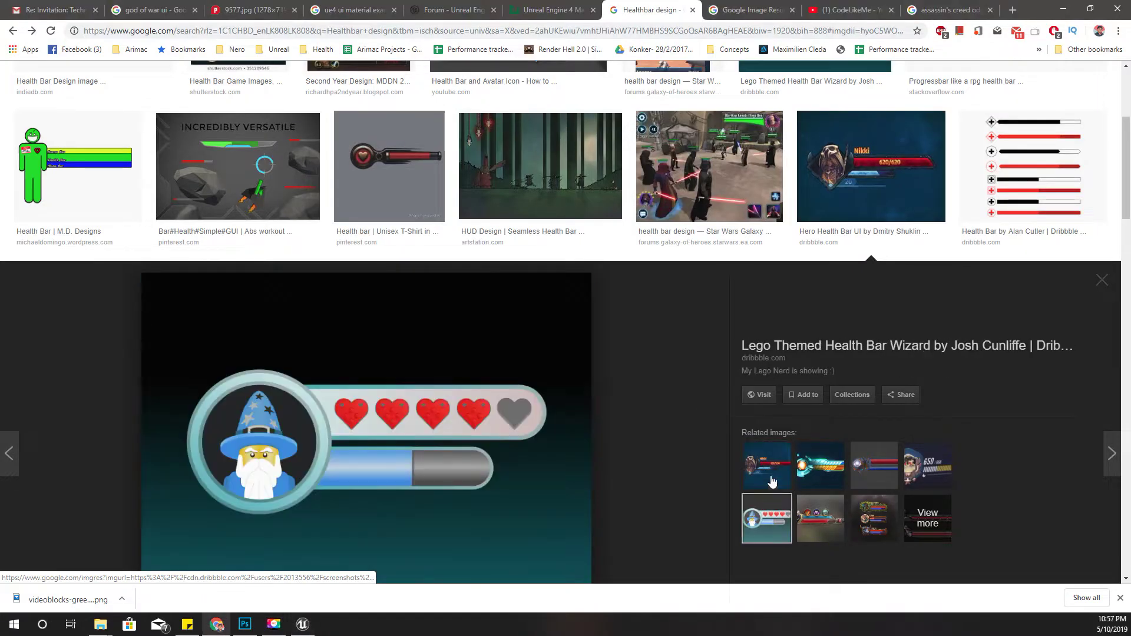
click(821, 467)
click(876, 471)
click(820, 518)
click(875, 518)
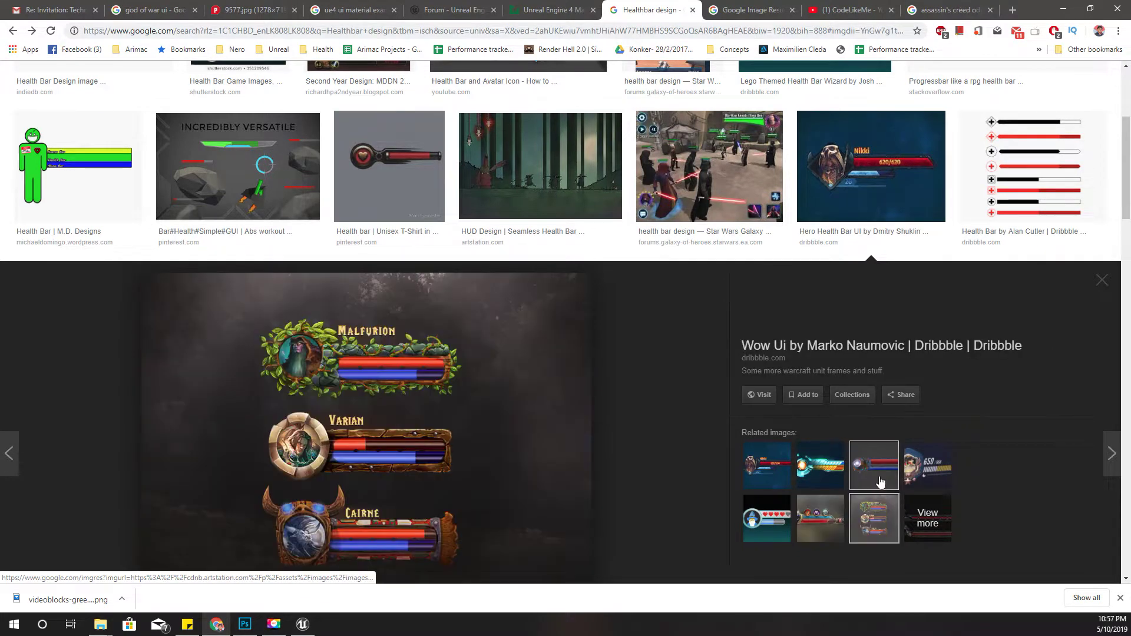
click(878, 474)
click(747, 466)
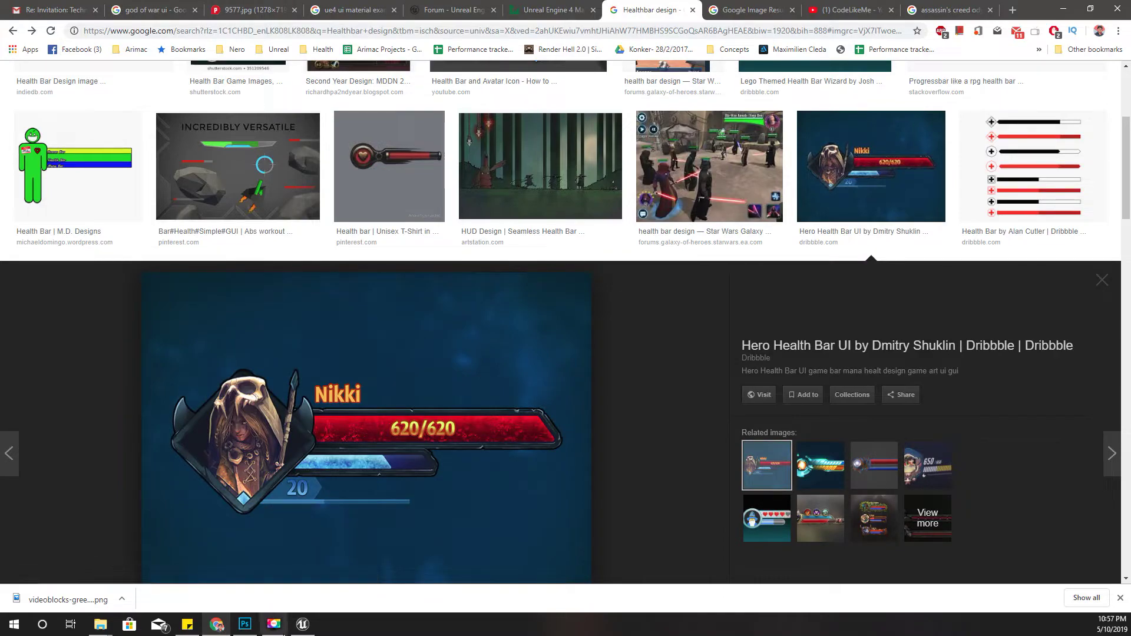
click(245, 624)
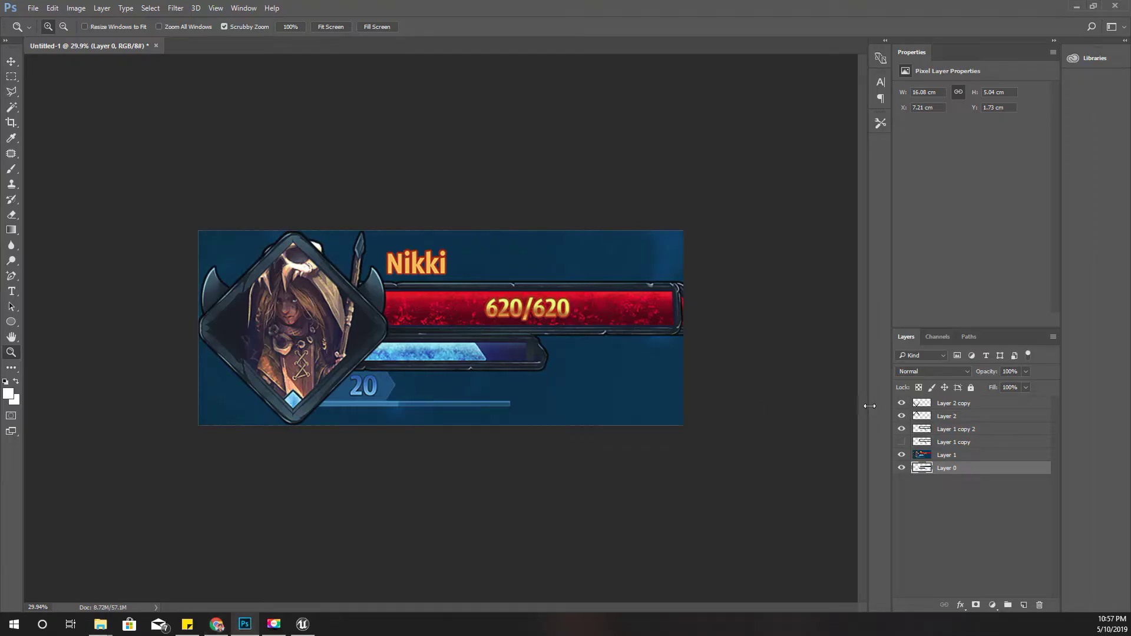
Hide the portrait, red/blue fills and dark fill layers, leaving the frame over Layer 0's gradient
click(901, 455)
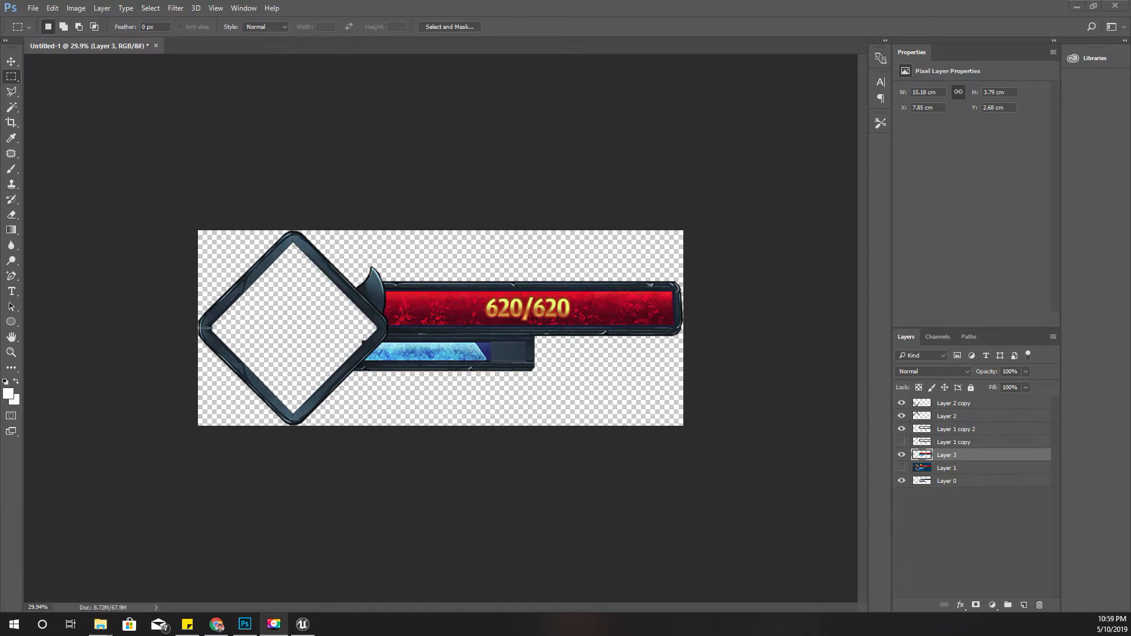
click(902, 456)
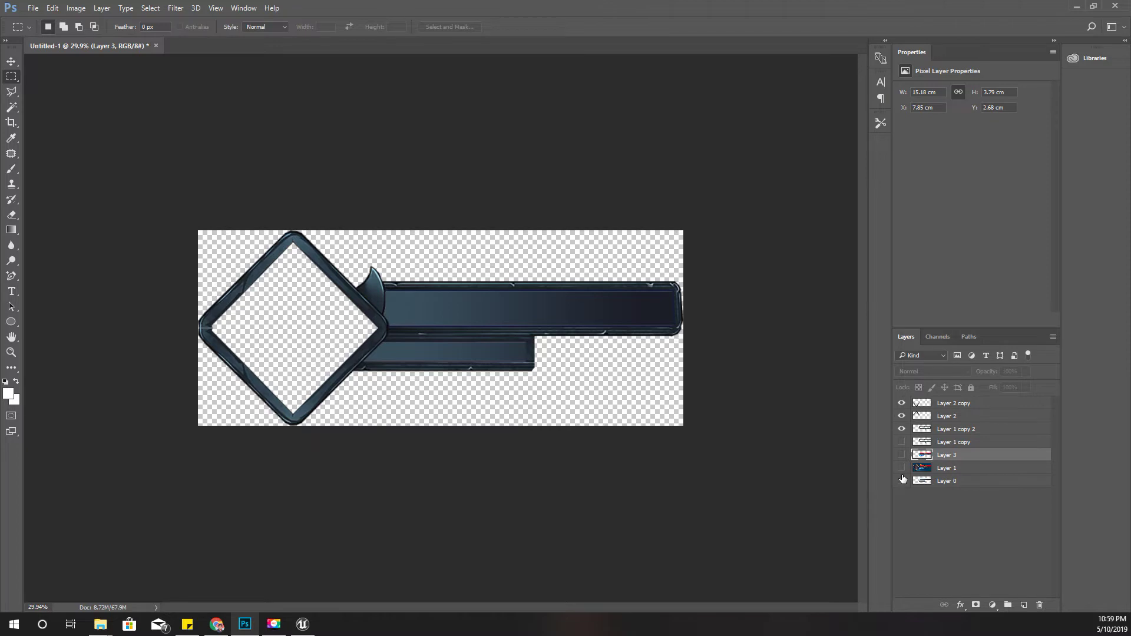
click(902, 480)
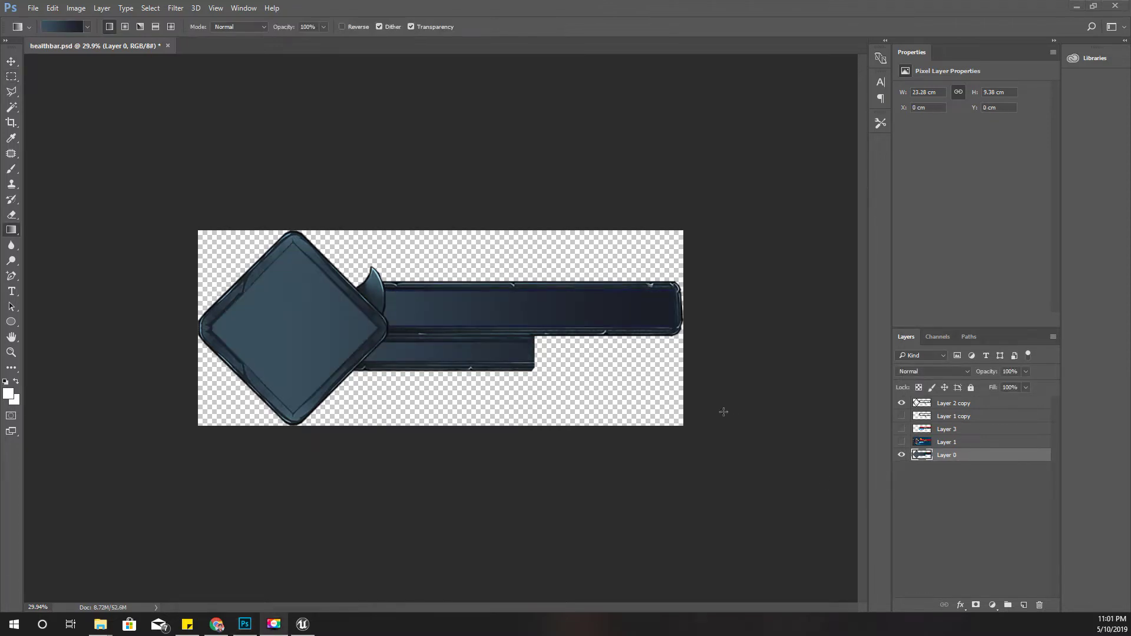
click(903, 455)
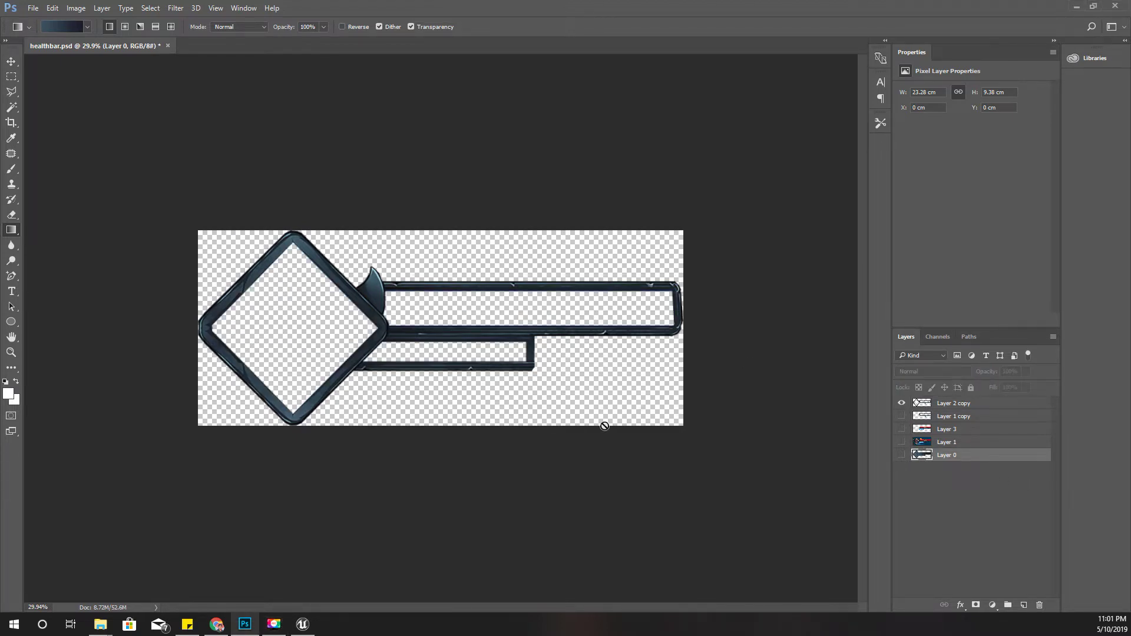
click(902, 404)
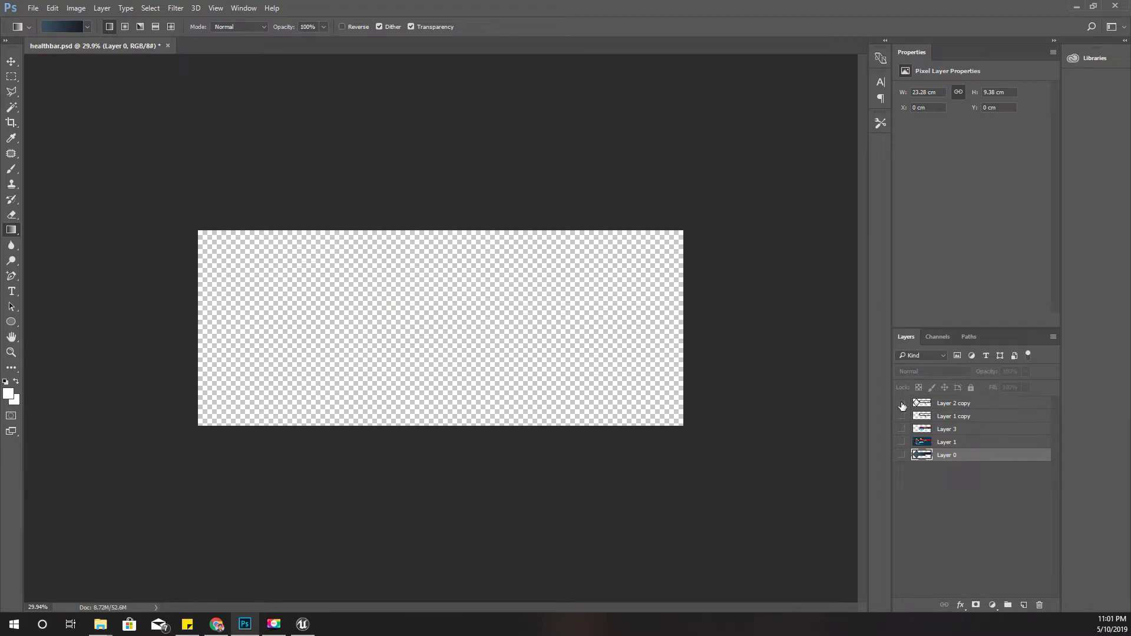
click(902, 455)
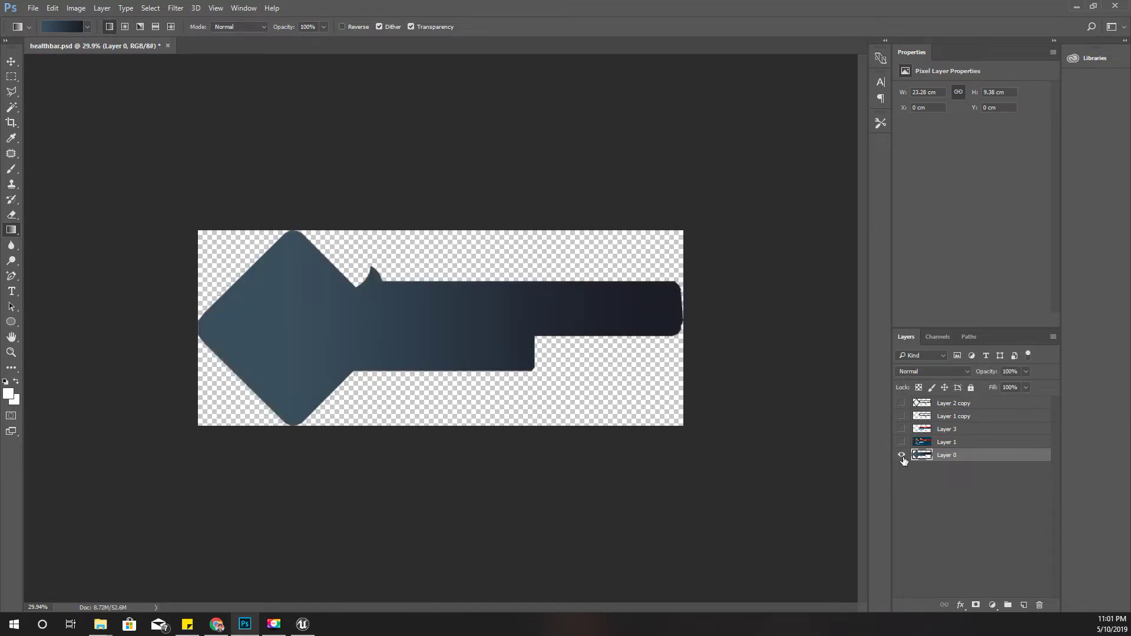
click(901, 405)
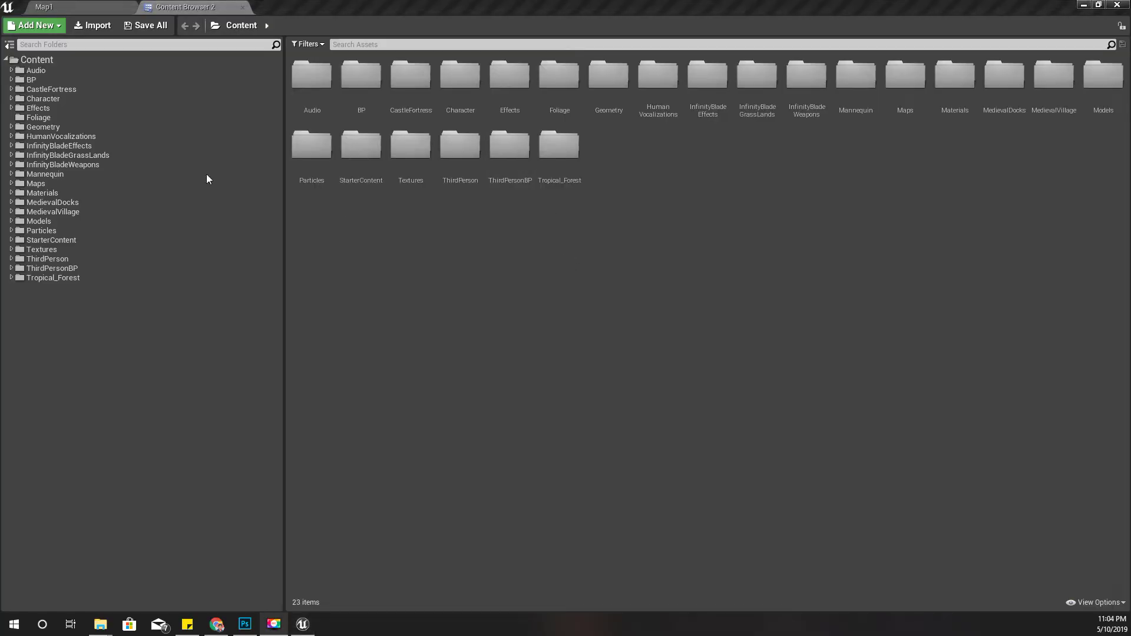
Create a HealthBar folder inside BP > UI and move the healthbar asset into it
click(57, 80)
double_click(458, 73)
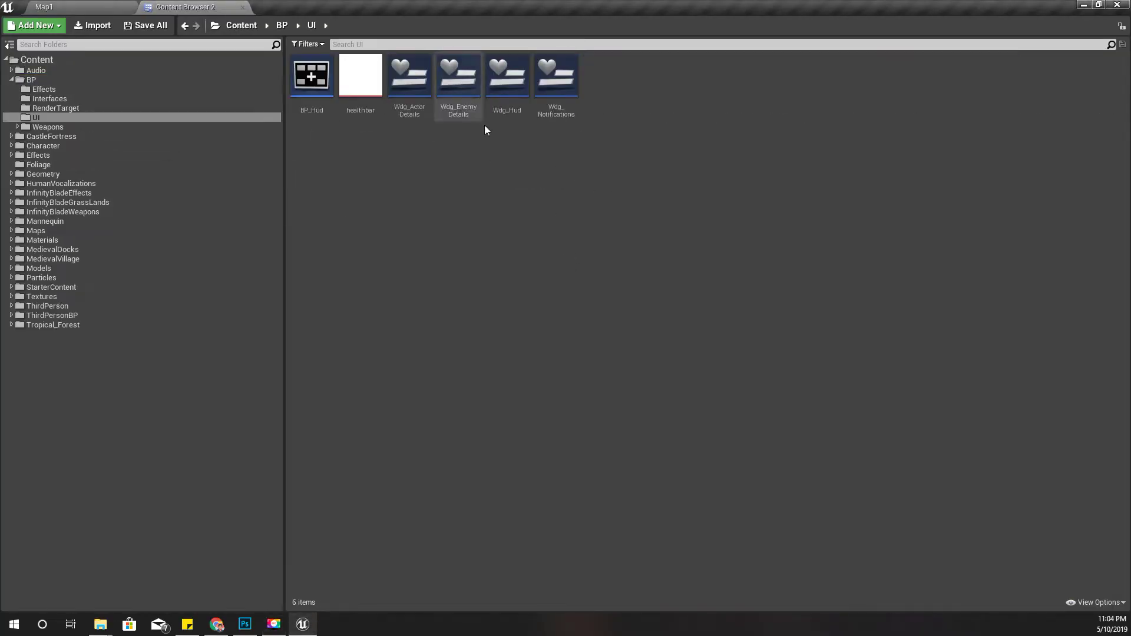
right_click(377, 162)
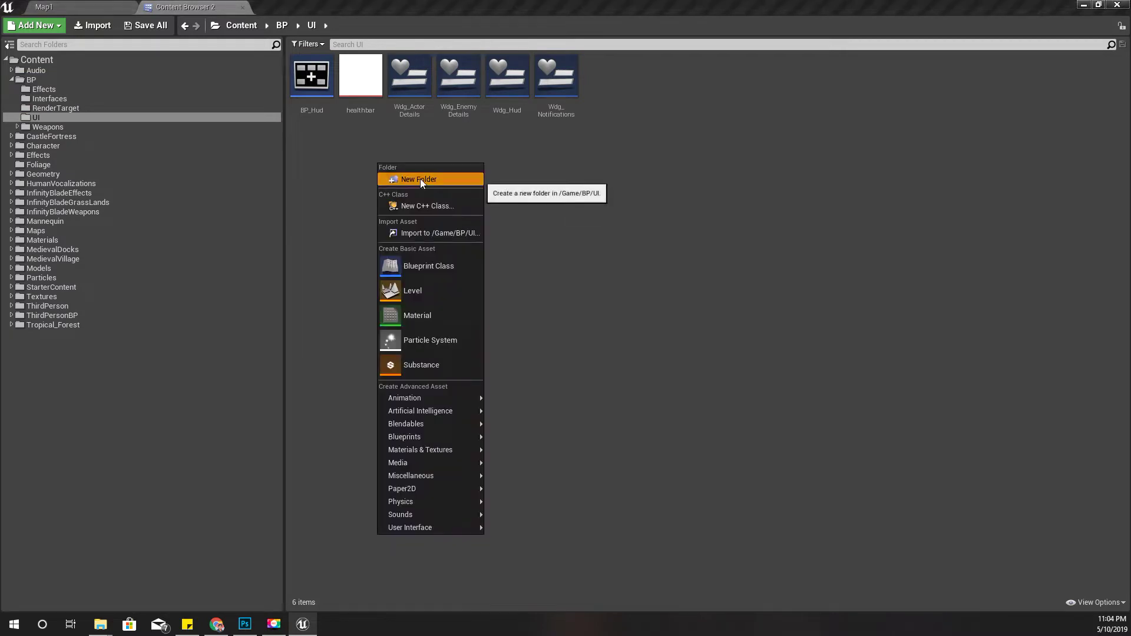
click(420, 179)
text(H)
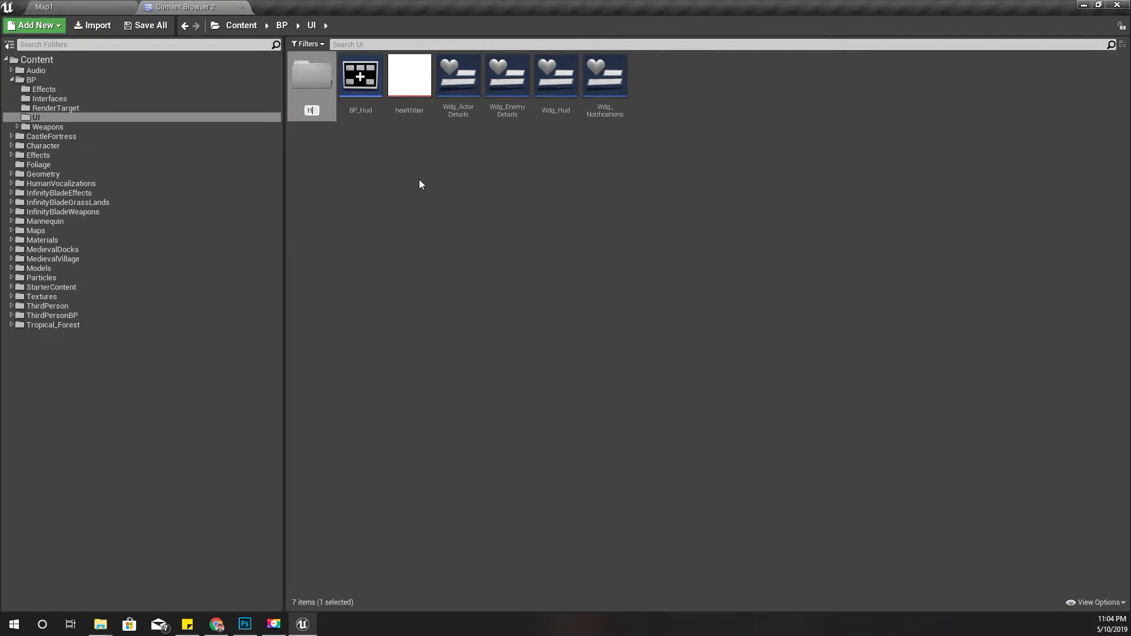
text(ealthBar)
key(Return)
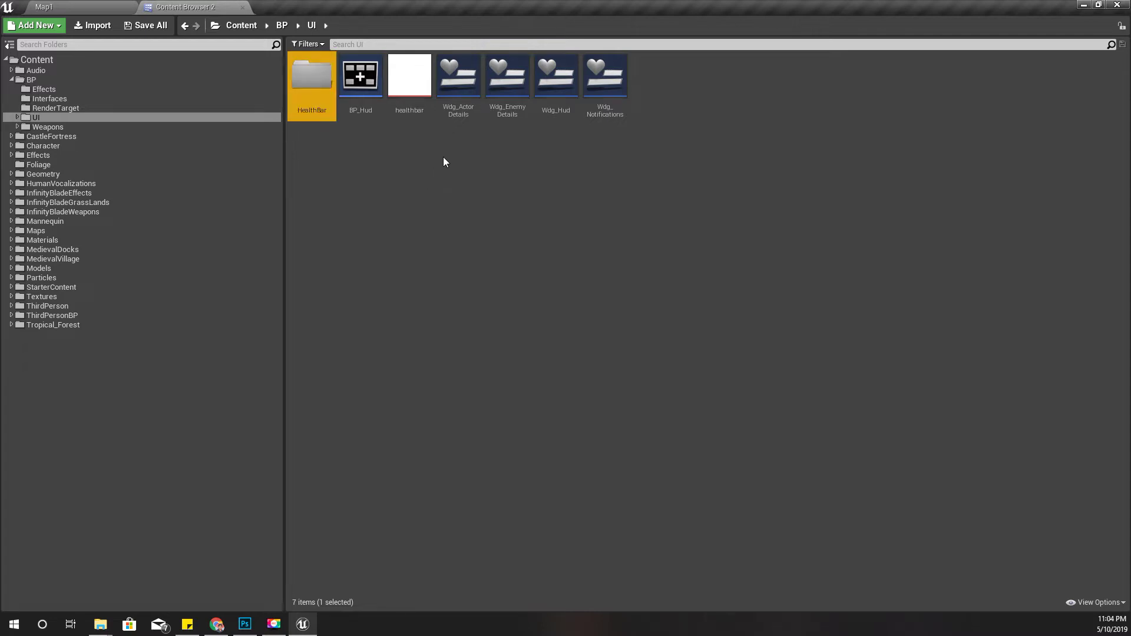
mouse_move(410, 76)
mouse_down()
mouse_move(375, 115)
mouse_move(304, 97)
mouse_move(401, 144)
mouse_move(338, 150)
mouse_up()
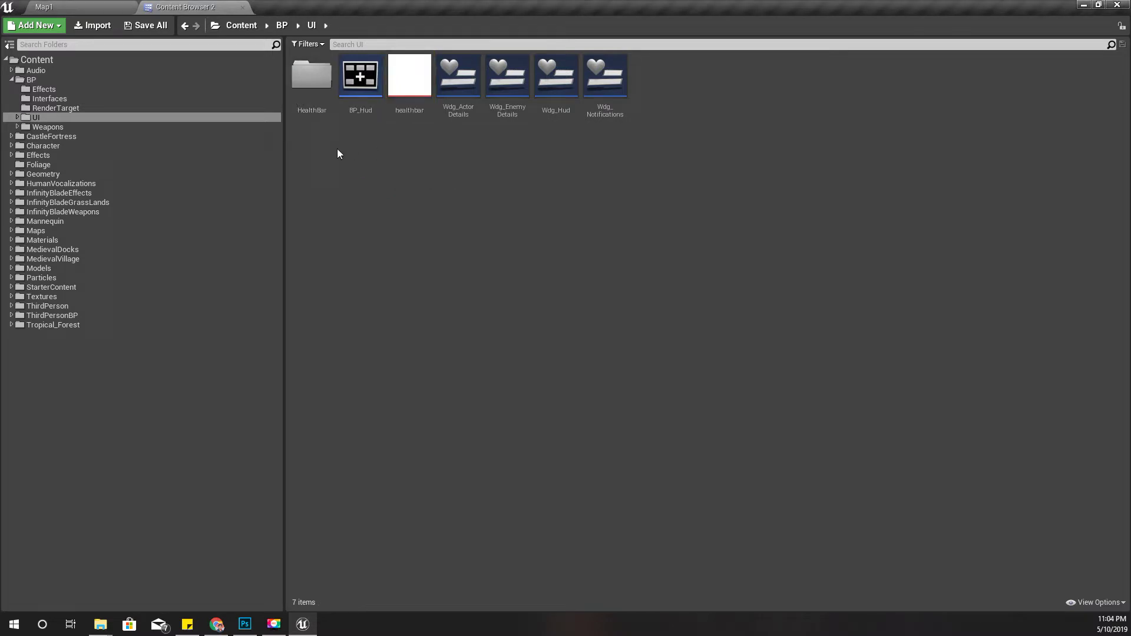
Import the two health bar PNGs from File Explorer into the HealthBar folder
double_click(306, 63)
key(alt+Tab)
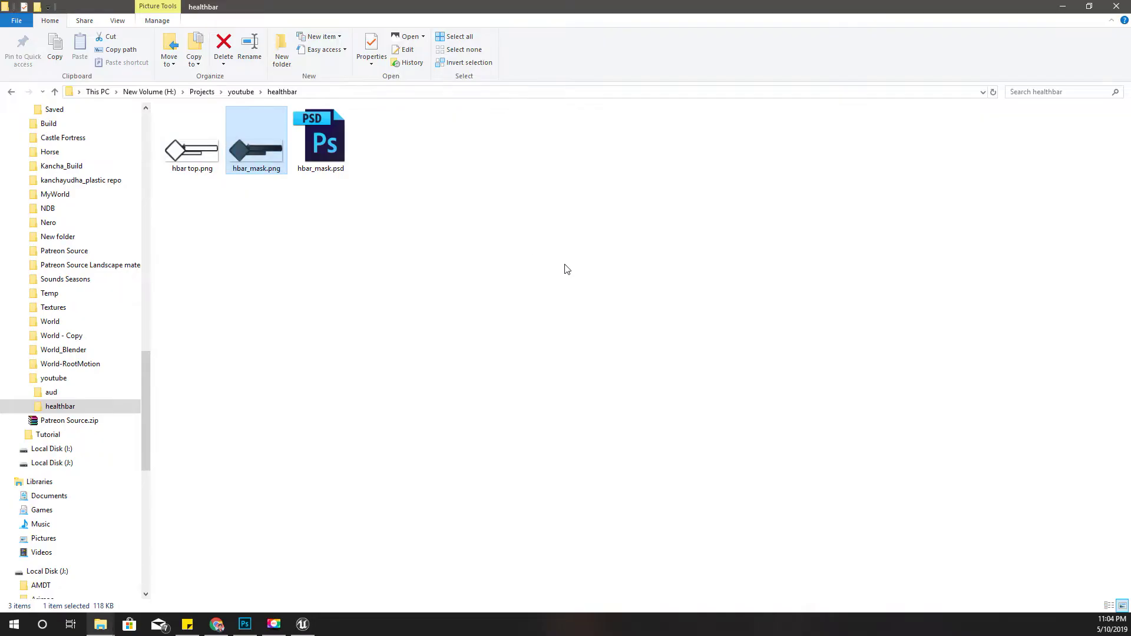
drag(281, 262, 173, 107)
mouse_move(194, 147)
mouse_down()
mouse_move(330, 342)
mouse_move(517, 347)
mouse_move(434, 158)
mouse_up()
key(alt+Tab)
Inspect the hbar_top and hbar_mask textures, close both, and return to the UI folder
click(445, 171)
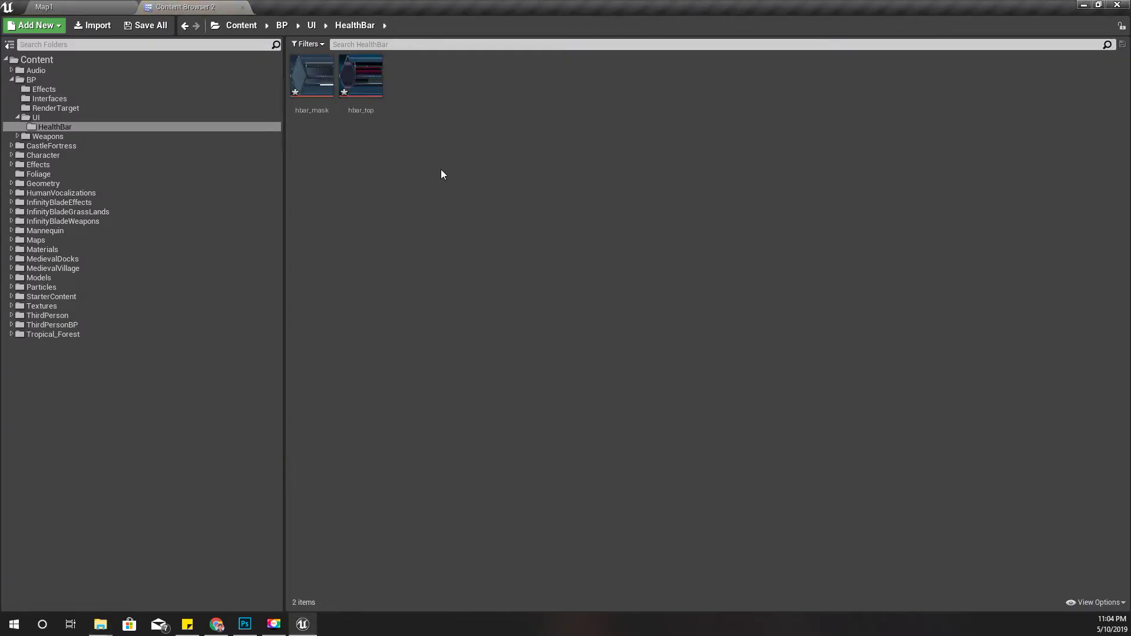
double_click(365, 72)
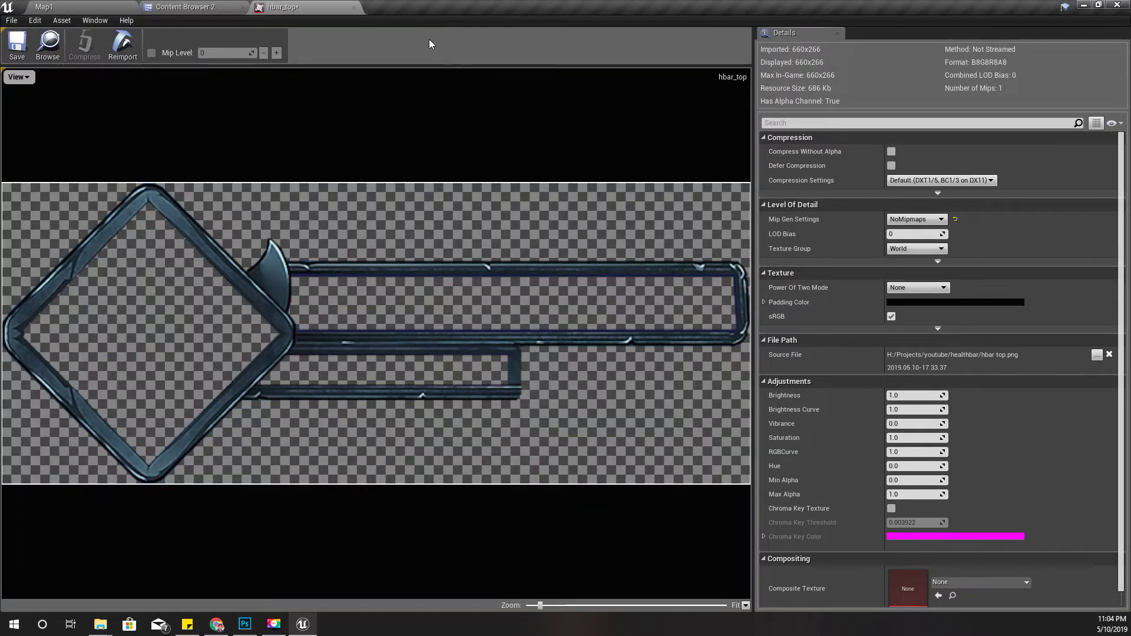
click(176, 6)
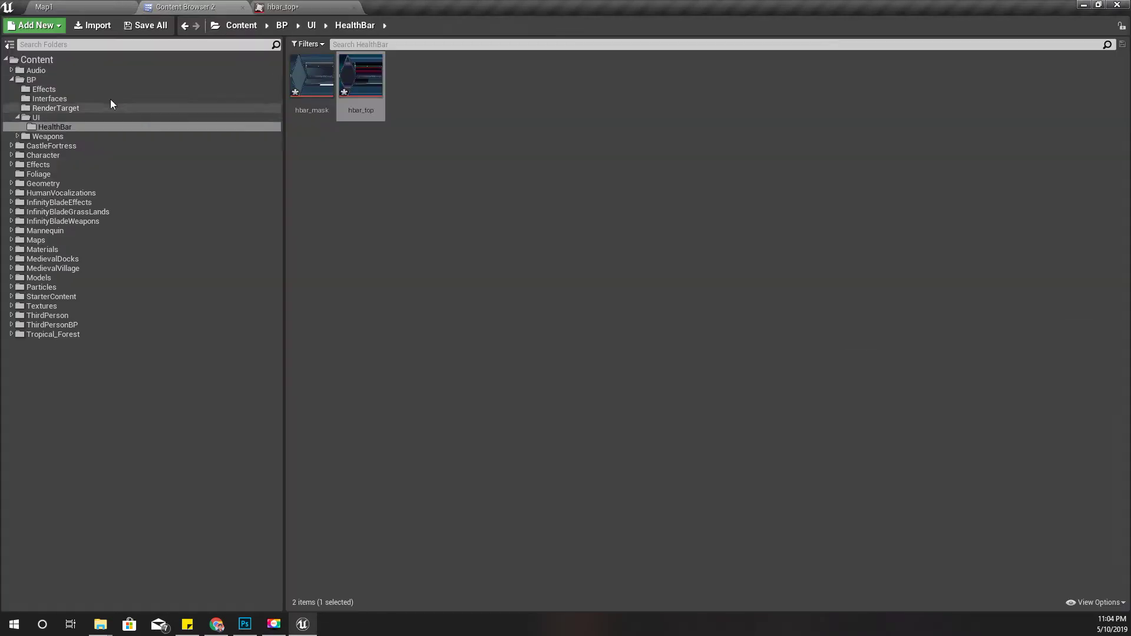
double_click(312, 72)
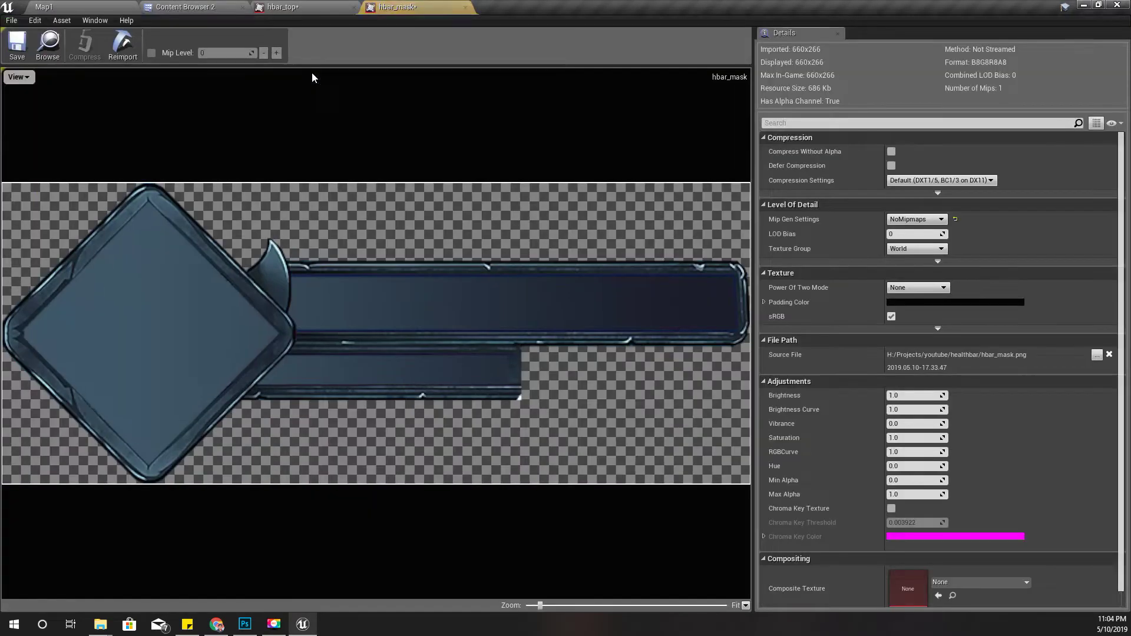
click(353, 6)
click(353, 7)
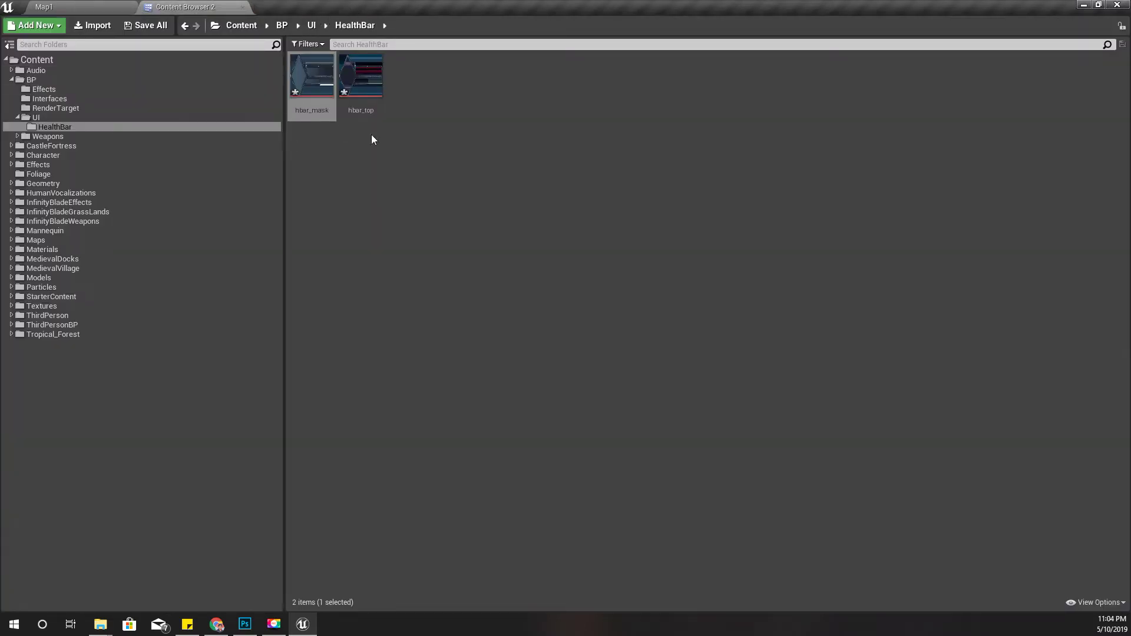
click(312, 26)
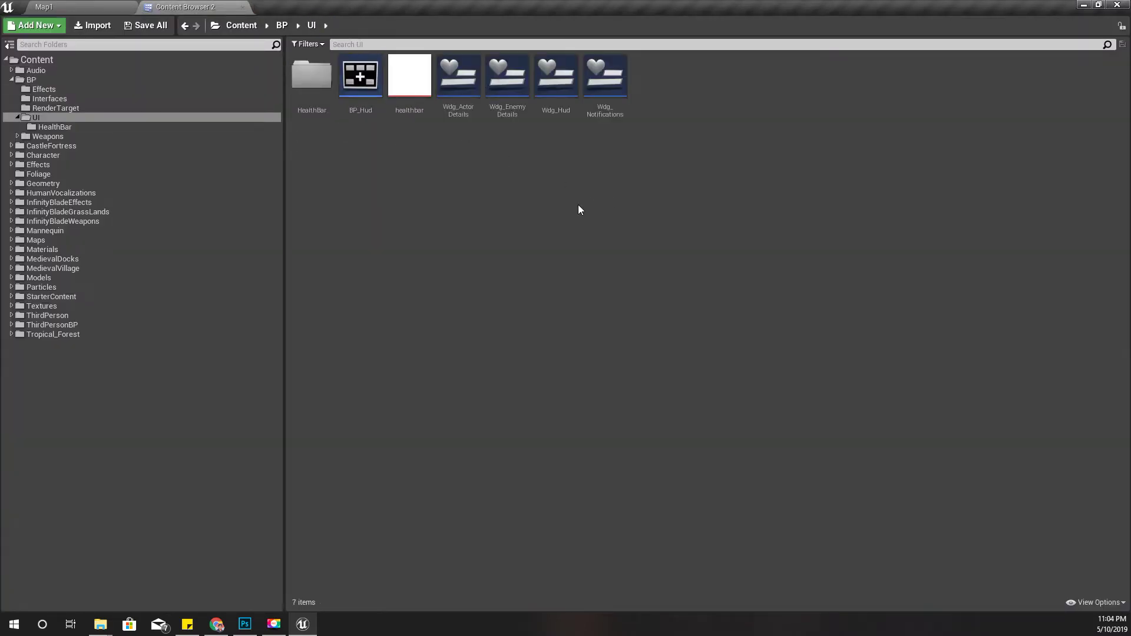
Look inside the Wdg_ActorDetails widget, then close it
double_click(469, 114)
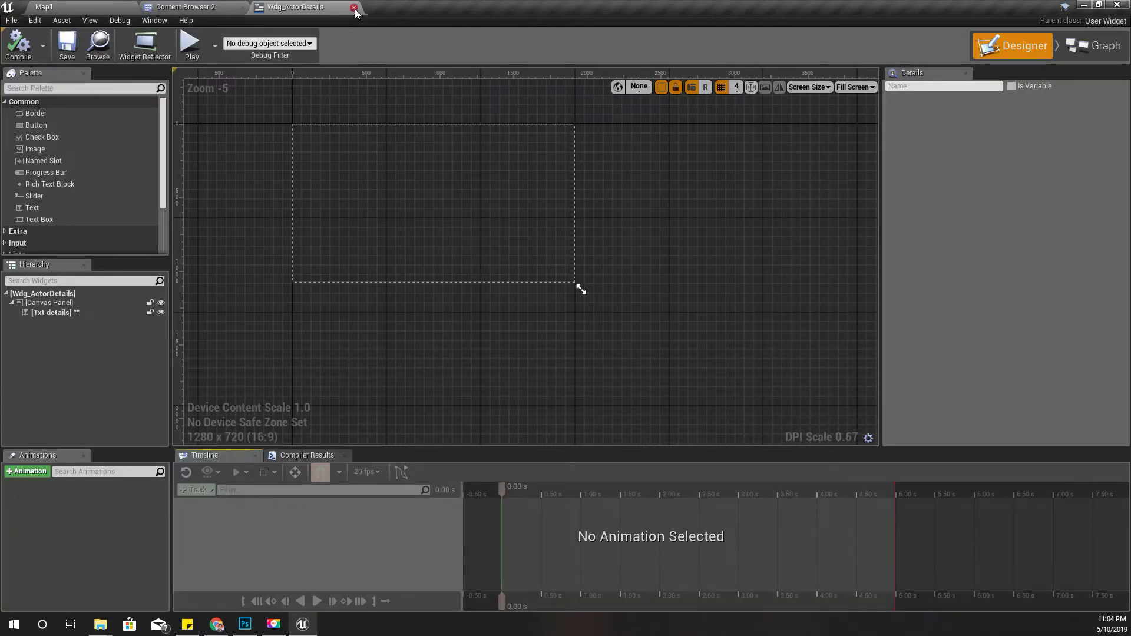
click(353, 8)
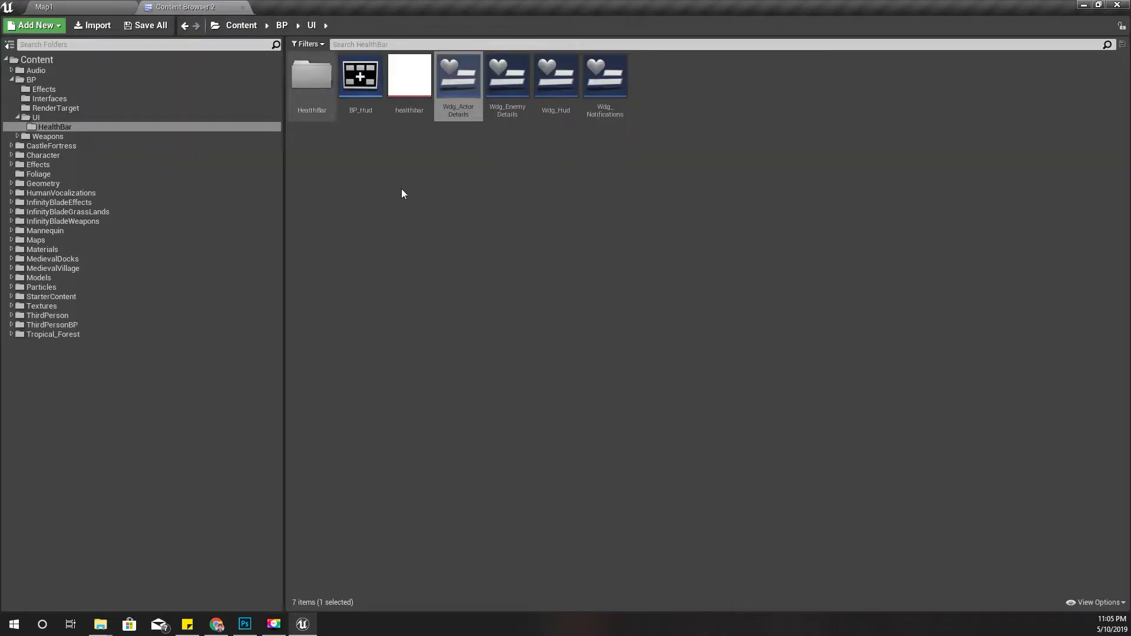
click(446, 229)
Open Wdg_Hud and zoom in to select its rage bar and green health_bar
double_click(558, 94)
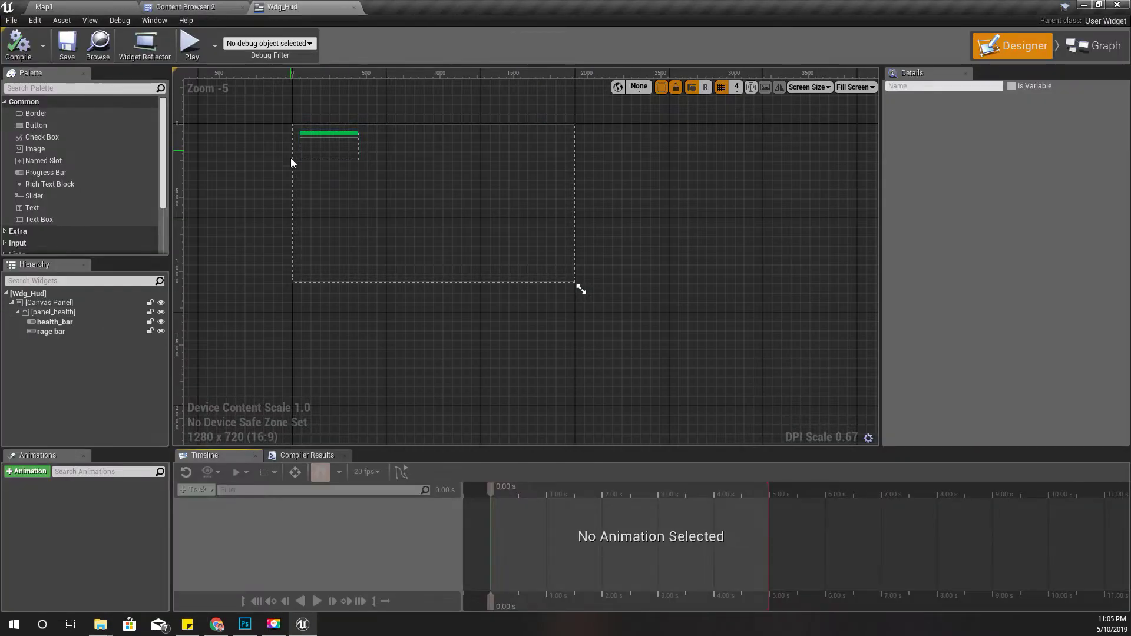
scroll(306, 132, up, 9)
click(299, 134)
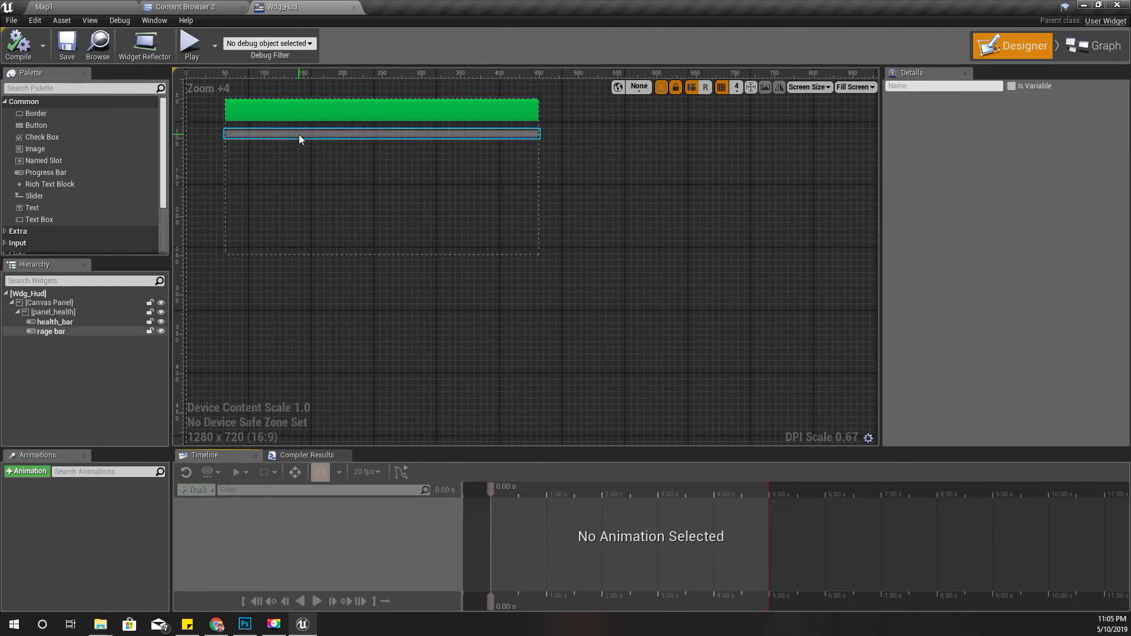
click(289, 121)
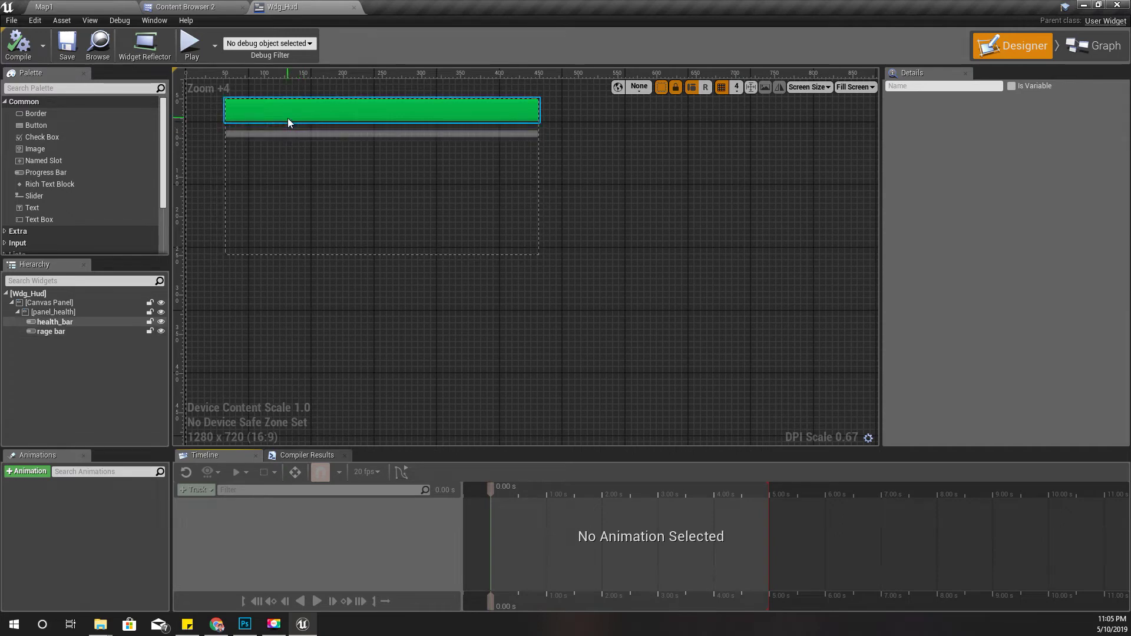
Add a new Image widget, Image_0, inside panel_health in the Hierarchy
click(44, 304)
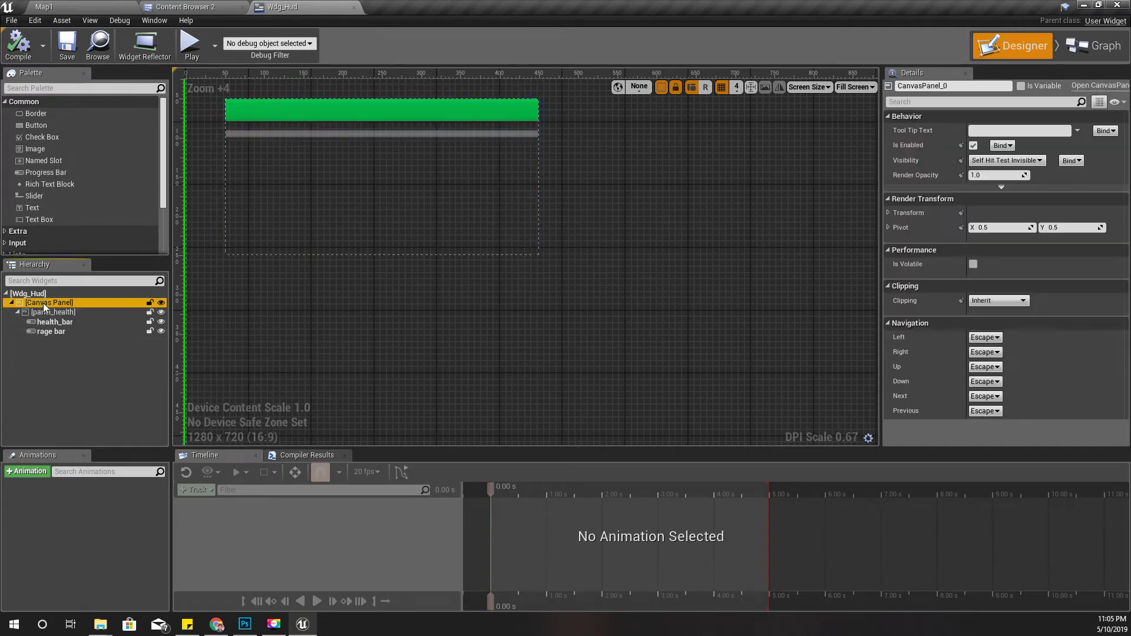
click(57, 313)
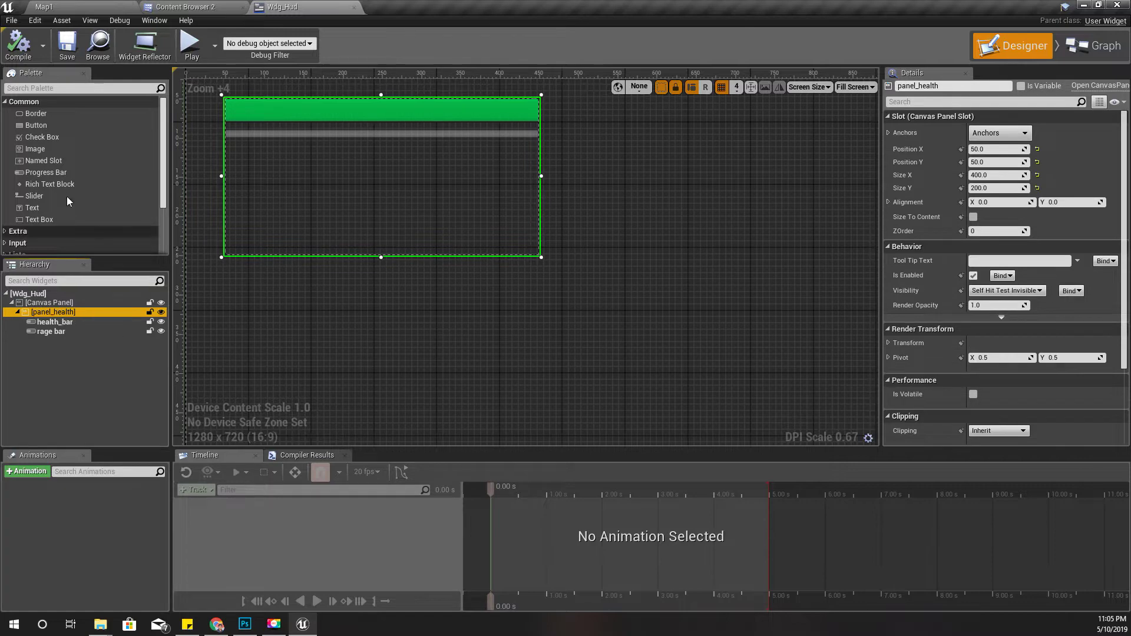
click(61, 151)
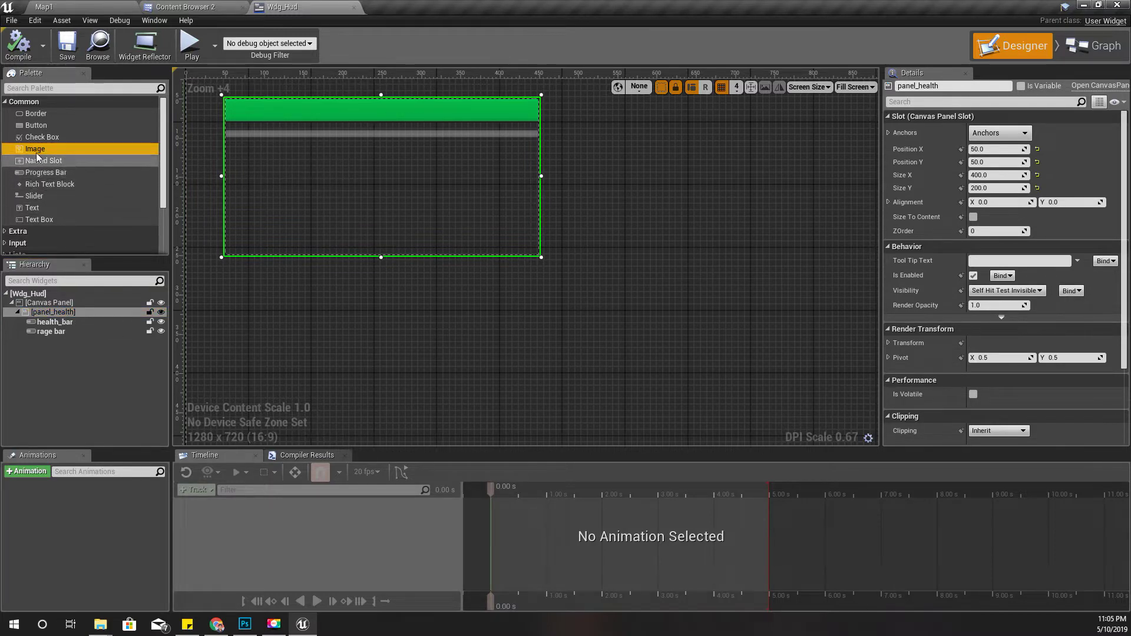
drag(35, 150, 52, 323)
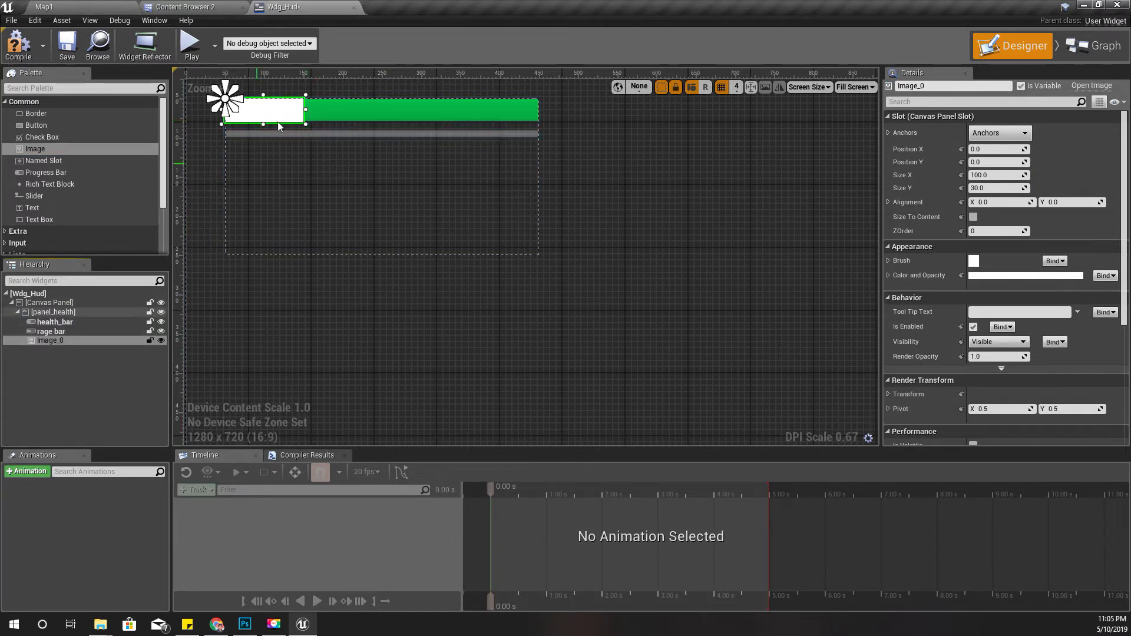
click(179, 7)
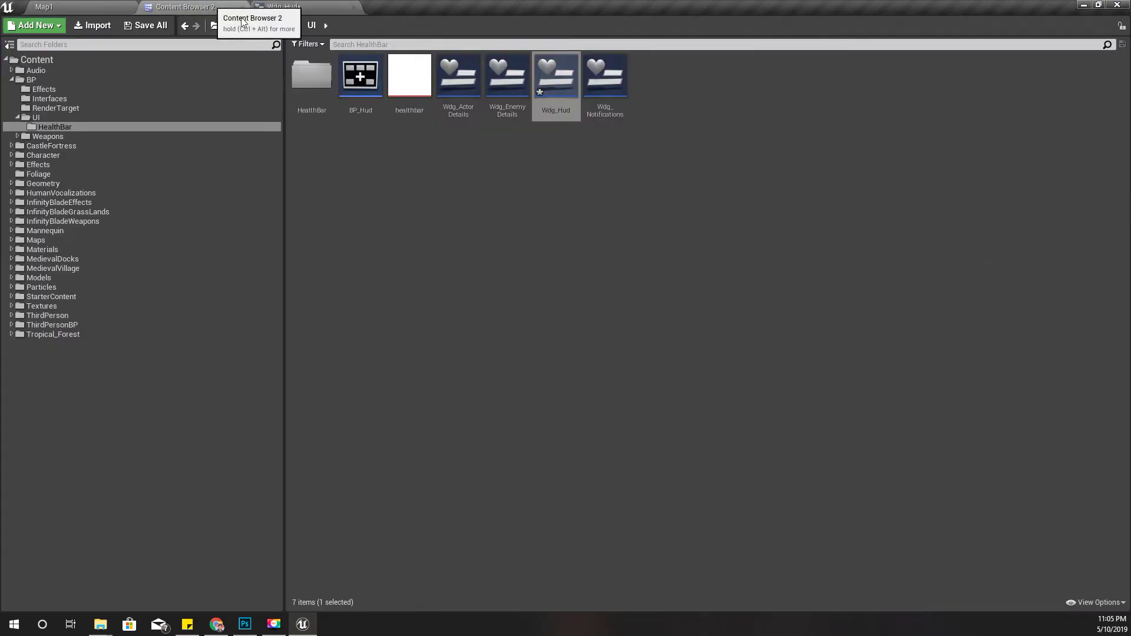
Assign the hbar_mask texture from the HealthBar folder as Image_0's brush image
double_click(321, 86)
mouse_move(303, 93)
mouse_down()
mouse_move(330, 119)
mouse_move(292, 6)
mouse_move(290, 89)
mouse_move(978, 303)
mouse_move(949, 311)
mouse_move(951, 270)
mouse_move(937, 259)
mouse_up()
scroll(950, 312, down, 1)
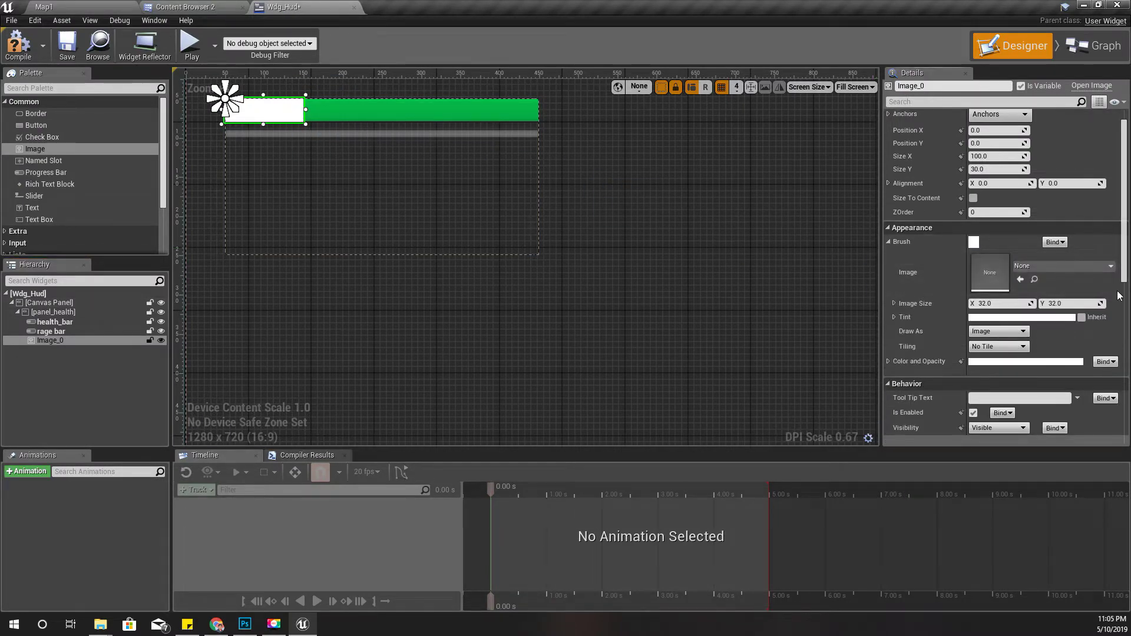
click(187, 6)
mouse_move(313, 79)
mouse_down()
mouse_move(318, 126)
mouse_move(317, 4)
mouse_move(1030, 299)
mouse_move(1032, 287)
mouse_up()
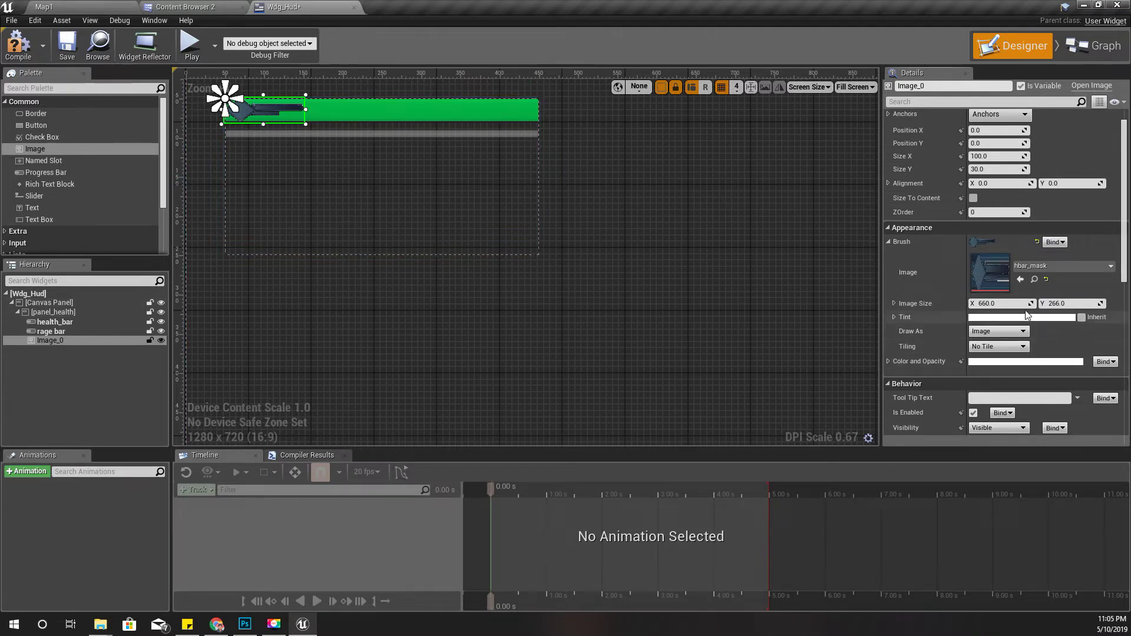
Enlarge Image_0 to roughly 400 × 157 so the whole frame covers the bars
scroll(1061, 328, down, 3)
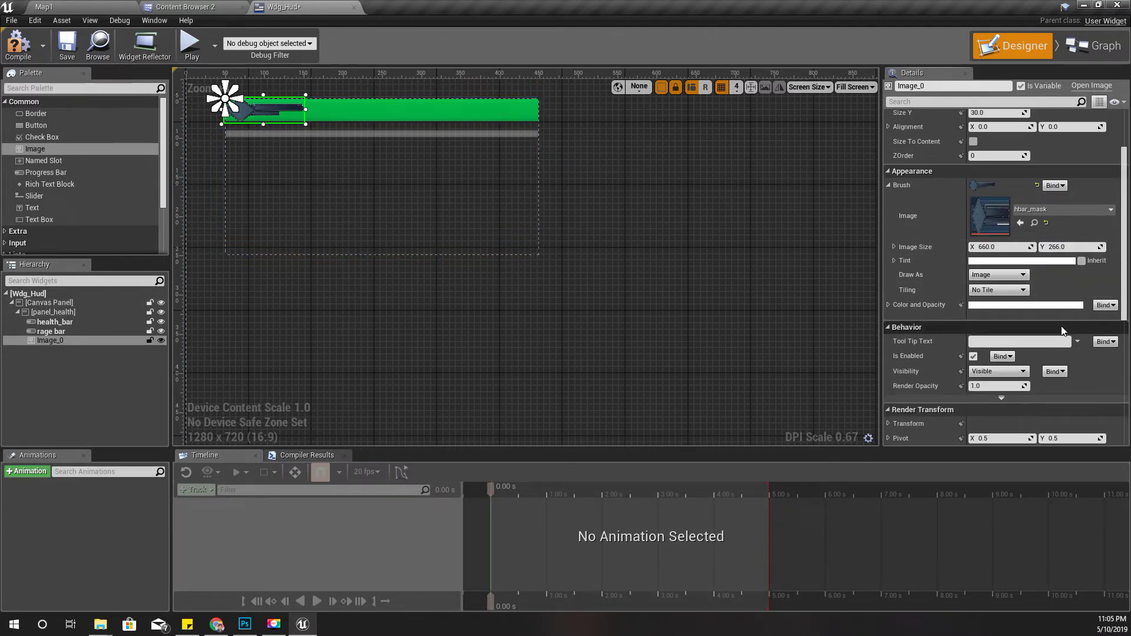
scroll(1063, 330, down, 3)
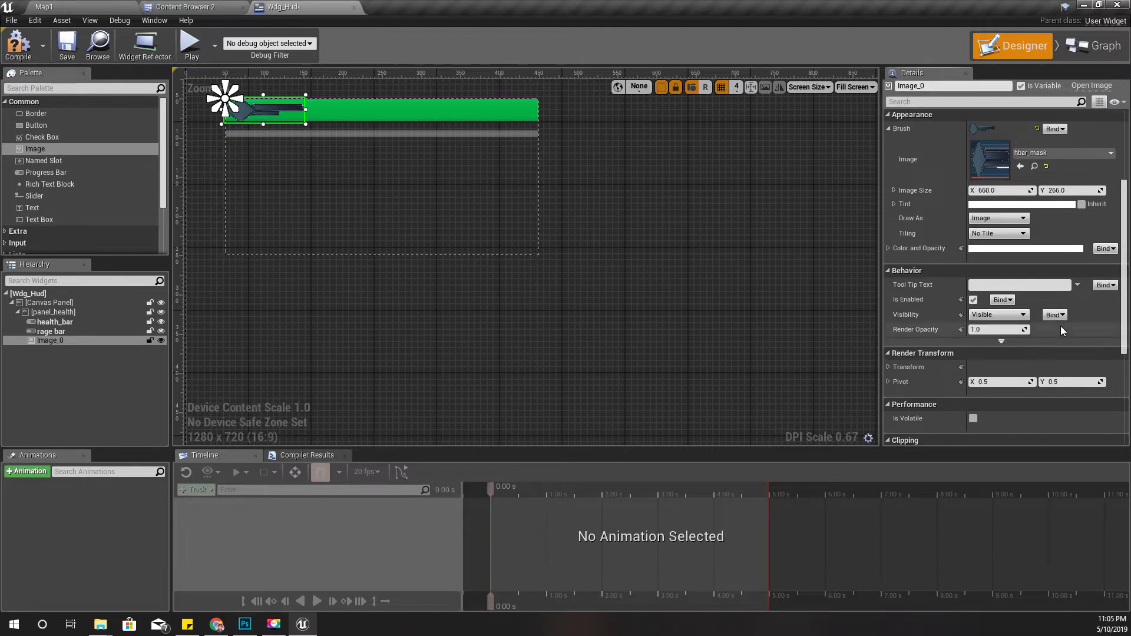
mouse_move(327, 134)
mouse_down()
mouse_move(498, 223)
mouse_move(542, 225)
mouse_up()
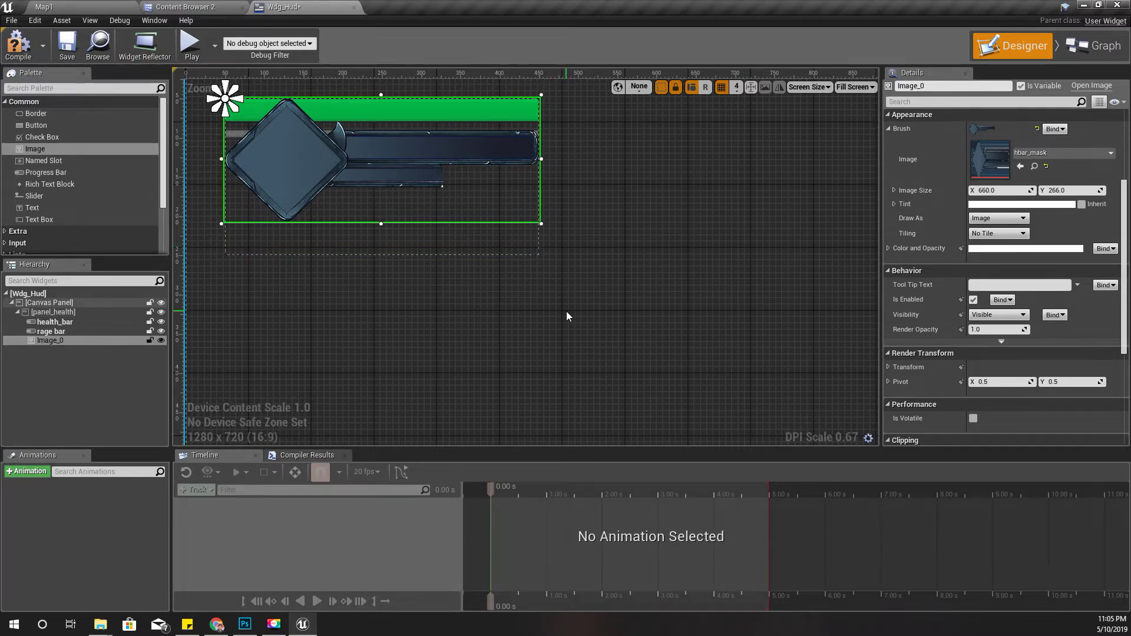
scroll(566, 311, down, 5)
right_drag(288, 348, 213, 276)
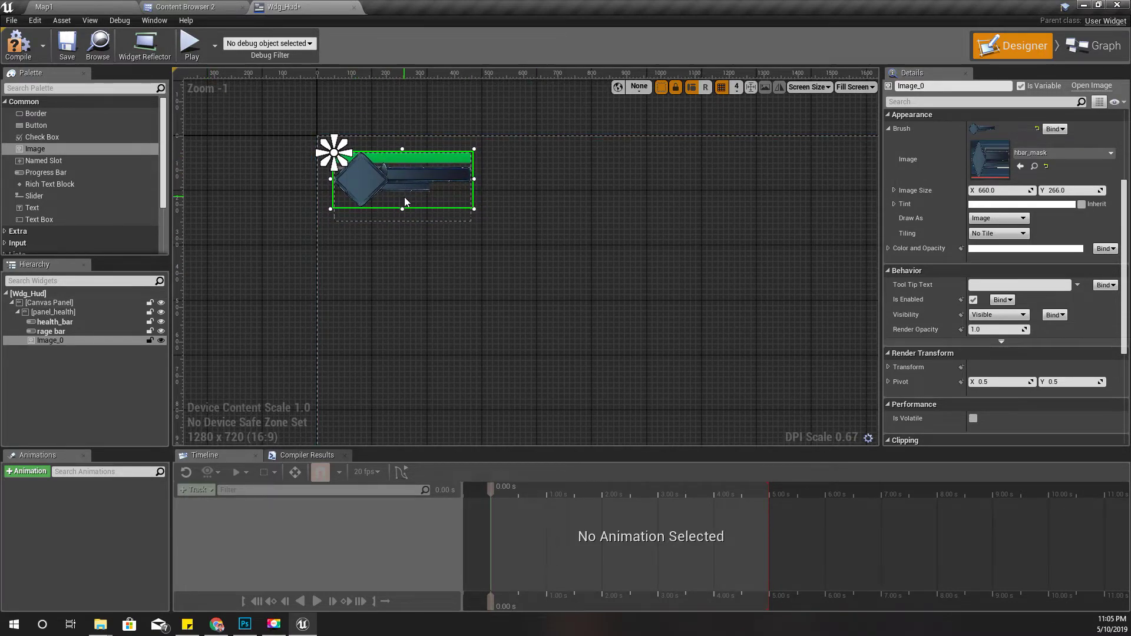
scroll(404, 201, up, 3)
scroll(1014, 252, up, 3)
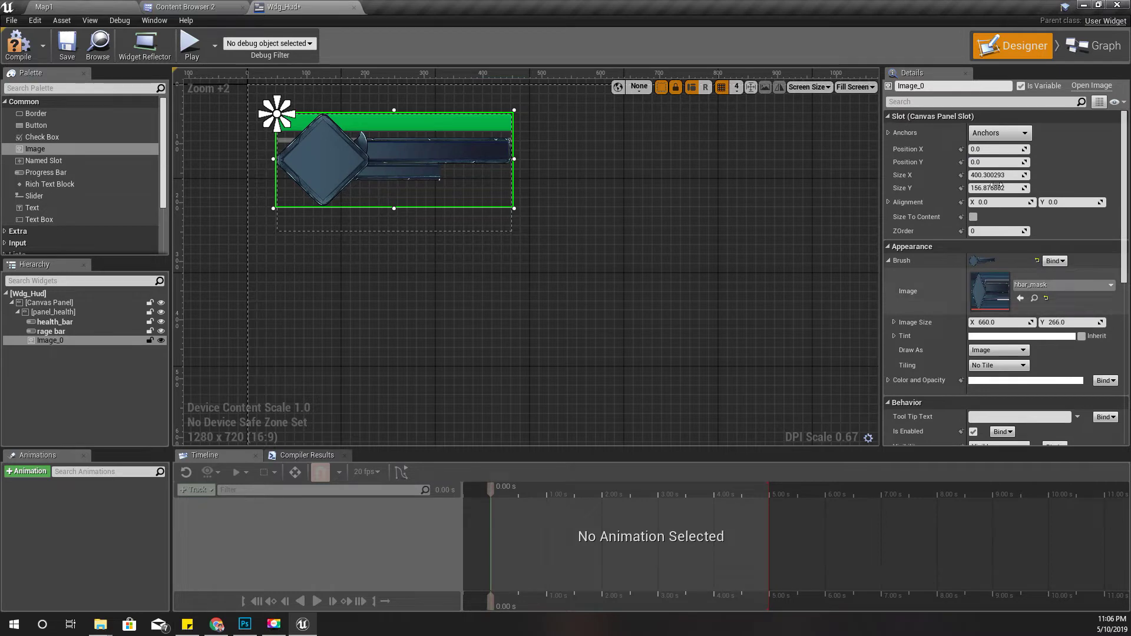
Anchor Image_0 to full stretch with Offset Right and Bottom set to 0
click(1000, 132)
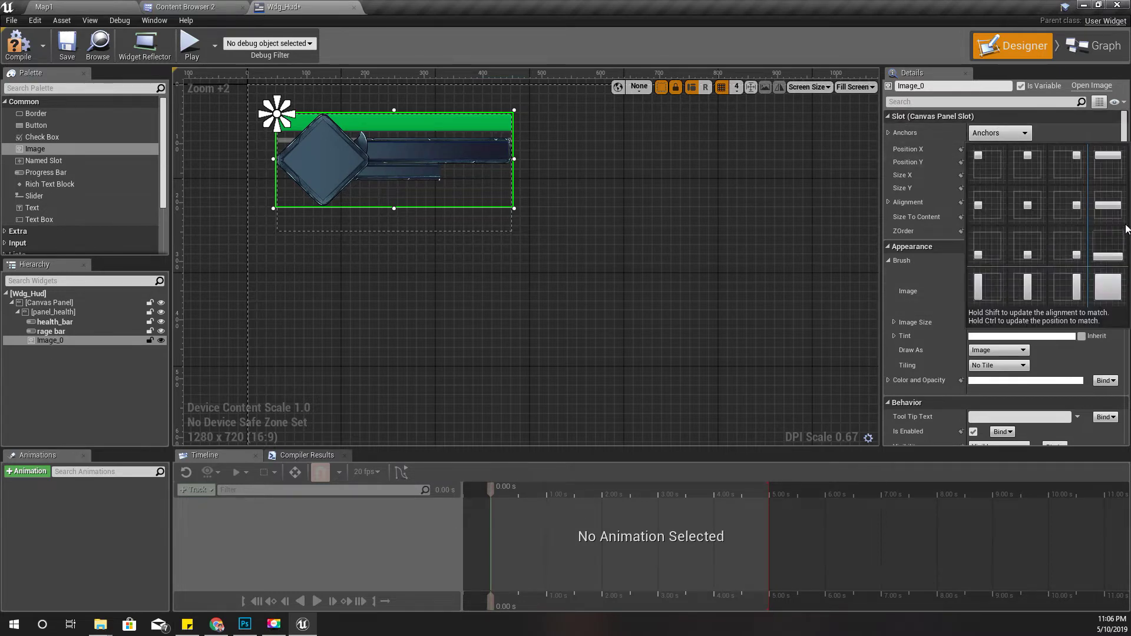
click(1119, 289)
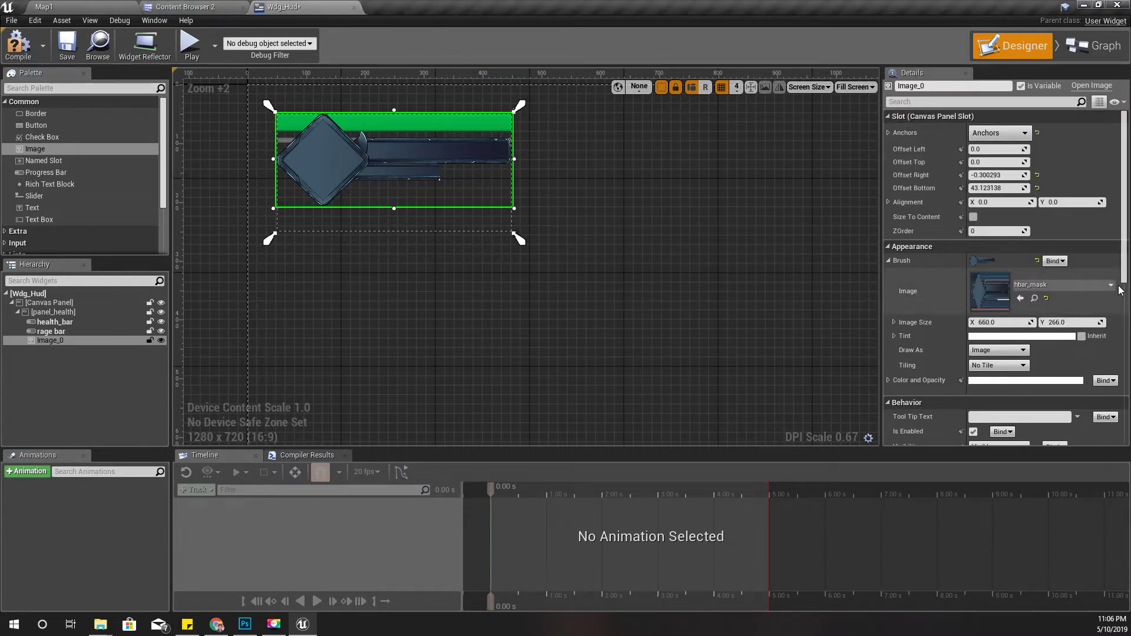
click(998, 175)
text(0)
key(Tab)
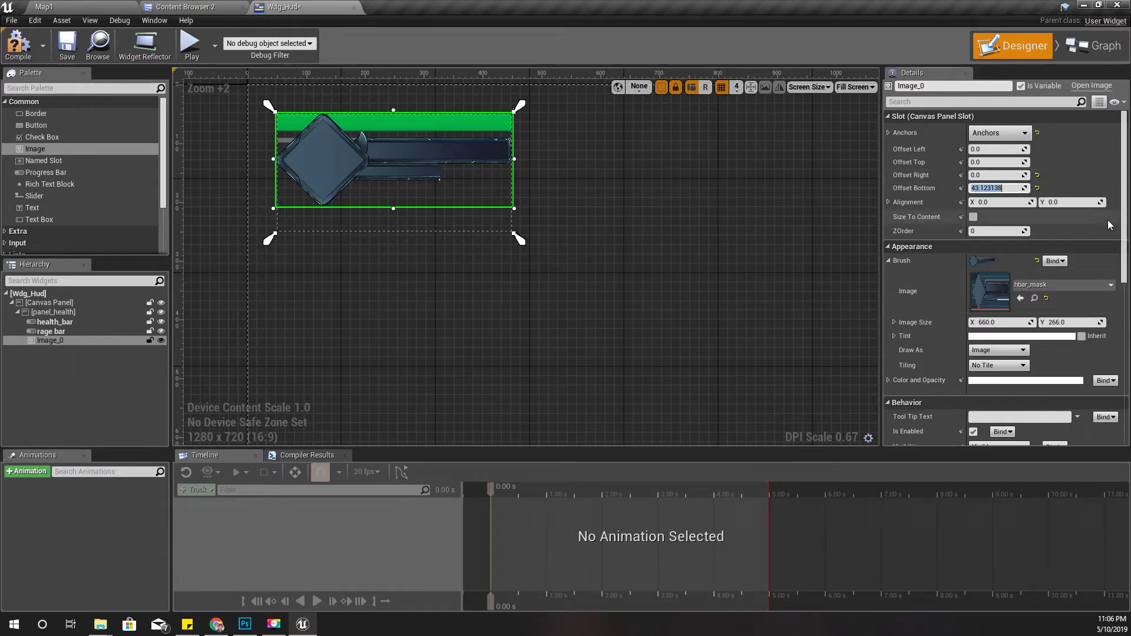
text(0)
key(Return)
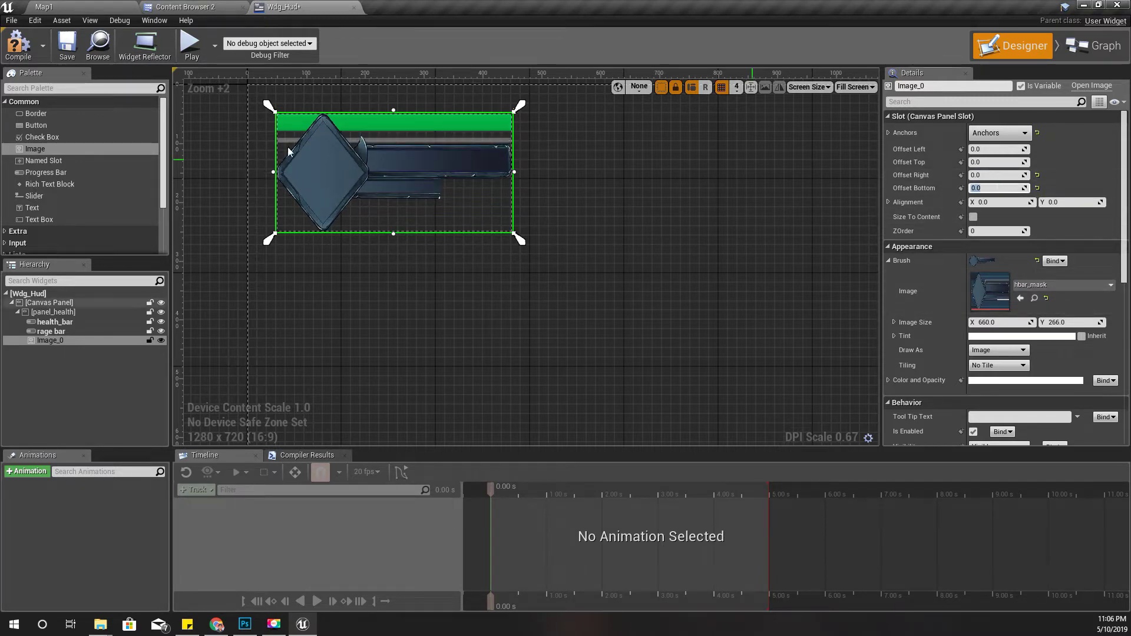
Set panel_health's Size Y to 150
click(53, 312)
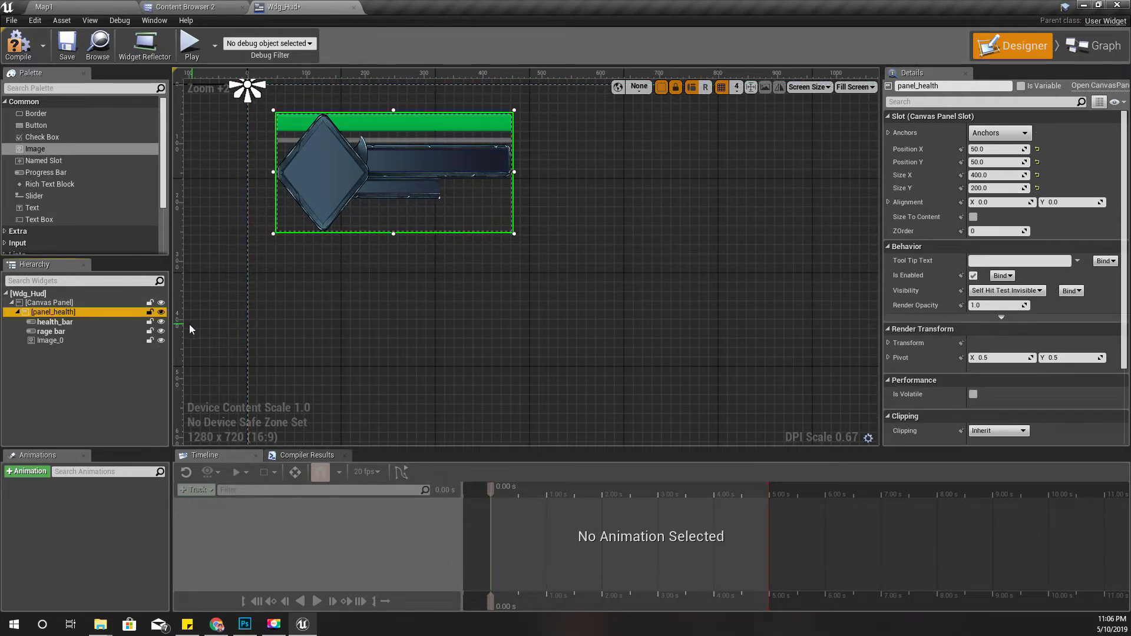
click(999, 187)
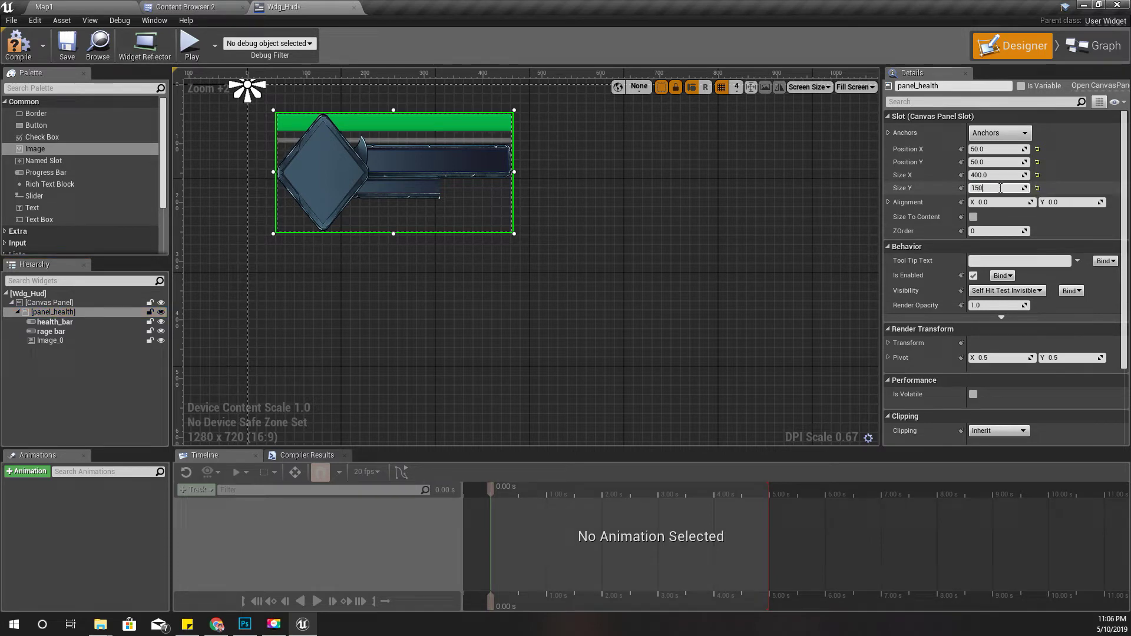
text(150)
key(Return)
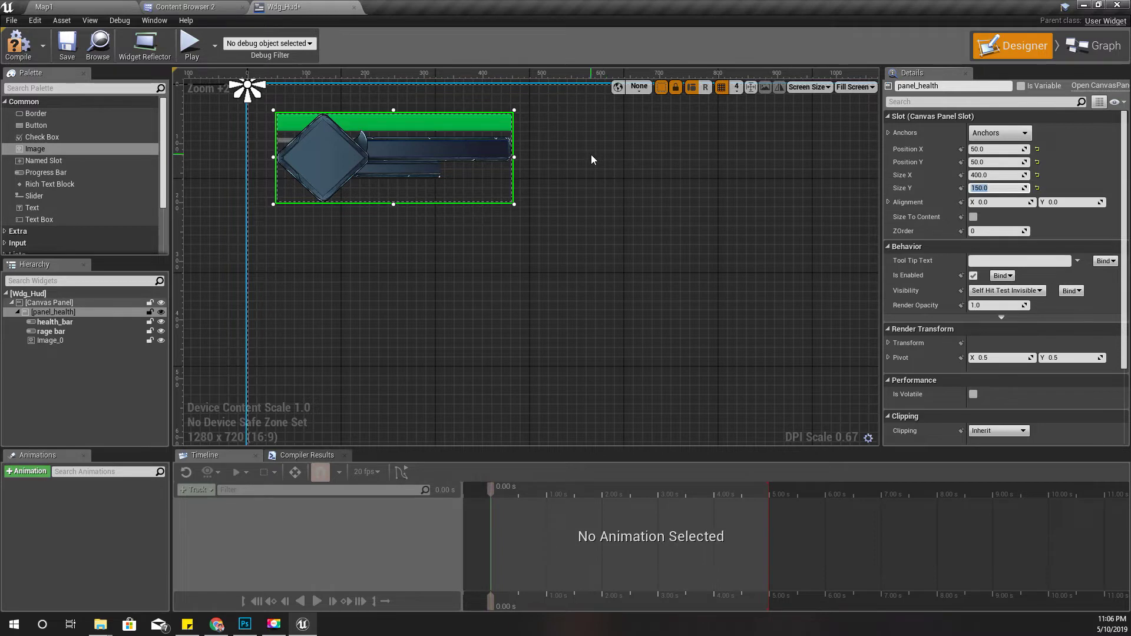
Rename the Image_0 widget to hbar_base
click(53, 339)
key(F2)
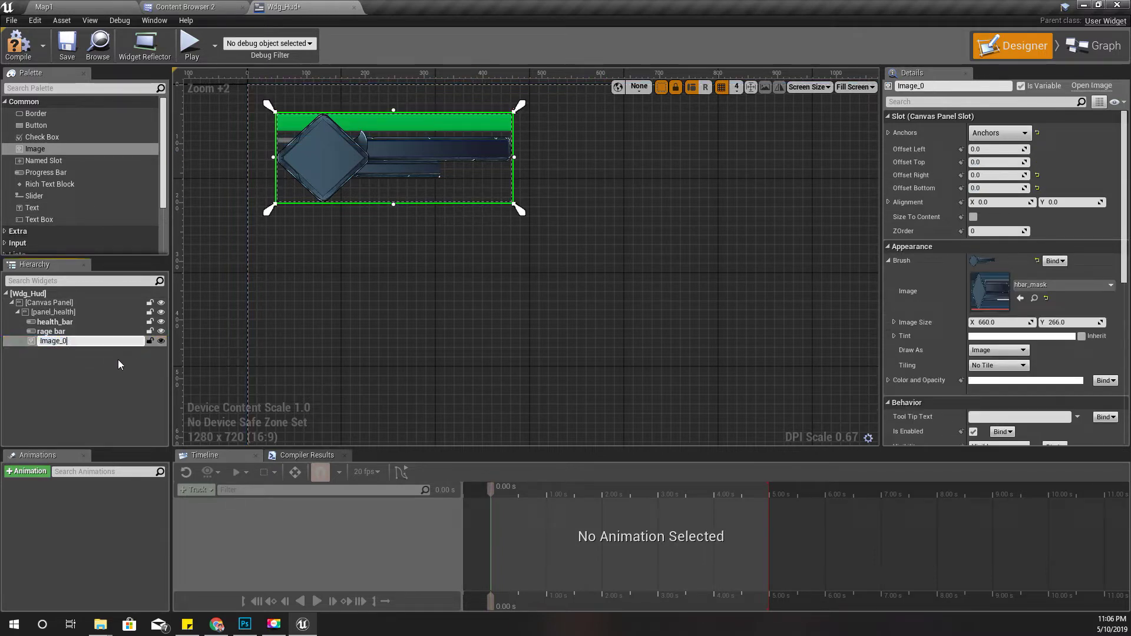
key(BackSpace)
key(BackSpace)
key(BackSpace)
key(BackSpace)
key(BackSpace)
key(BackSpace)
key(BackSpace)
text(hbar)
text(_mask)
key(BackSpace)
key(BackSpace)
key(BackSpace)
key(BackSpace)
text(b)
key(BackSpace)
text(base)
key(Return)
Duplicate hbar_base as hBar_top and move it to the top of panel_health
click(51, 331)
click(58, 342)
right_click(59, 342)
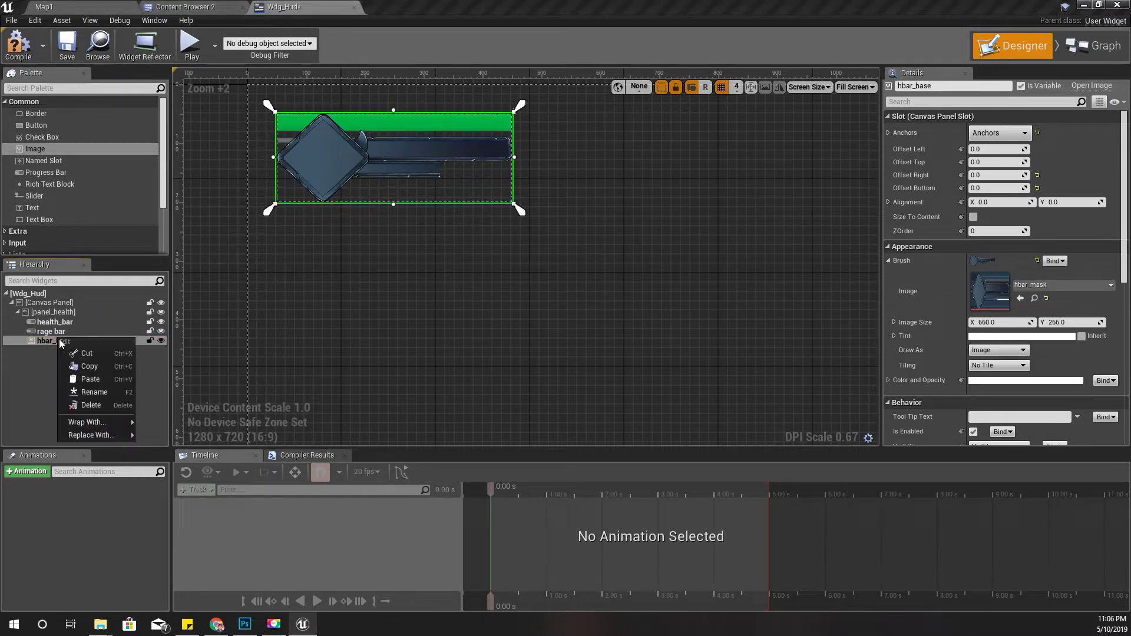
click(44, 341)
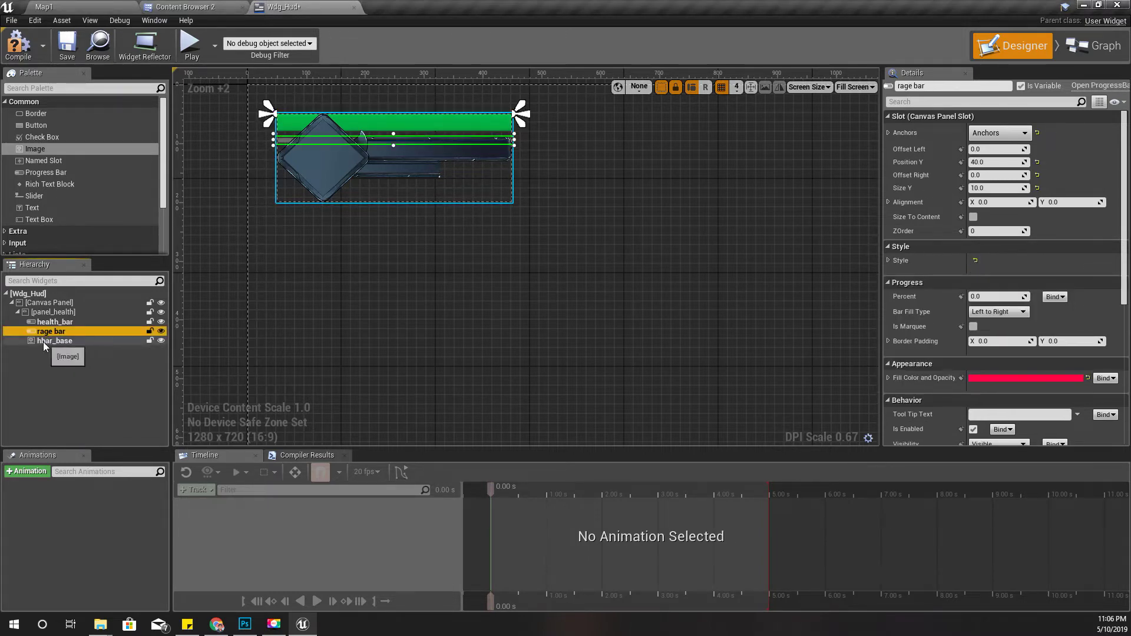
key(ctrl+w)
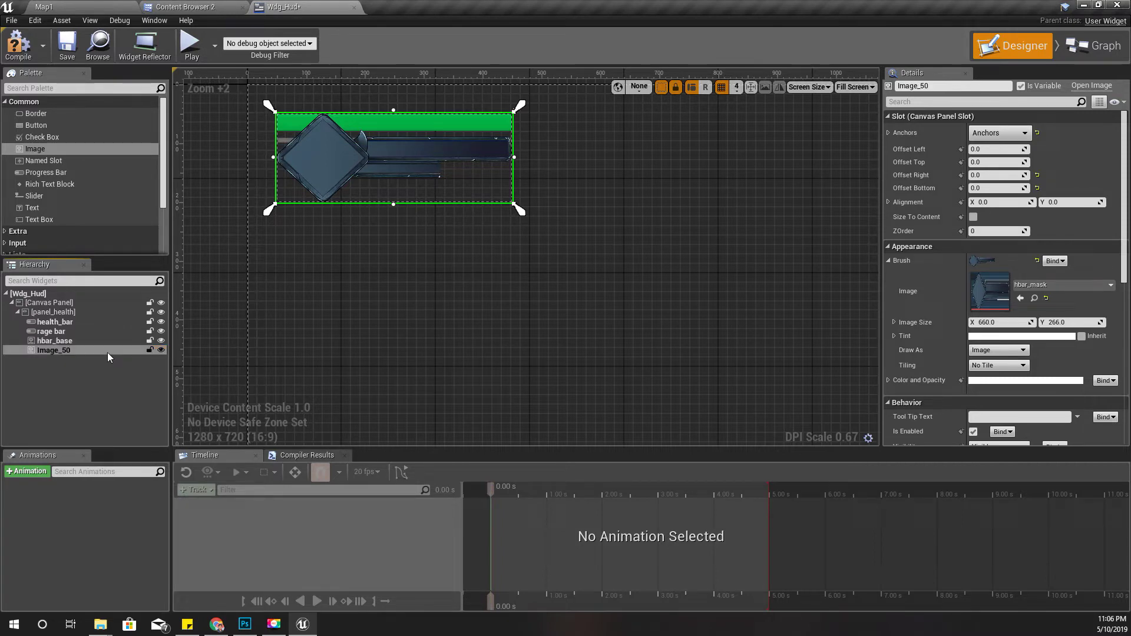
key(F2)
key(End)
key(BackSpace)
key(BackSpace)
key(BackSpace)
key(BackSpace)
key(BackSpace)
key(BackSpace)
key(BackSpace)
text(h)
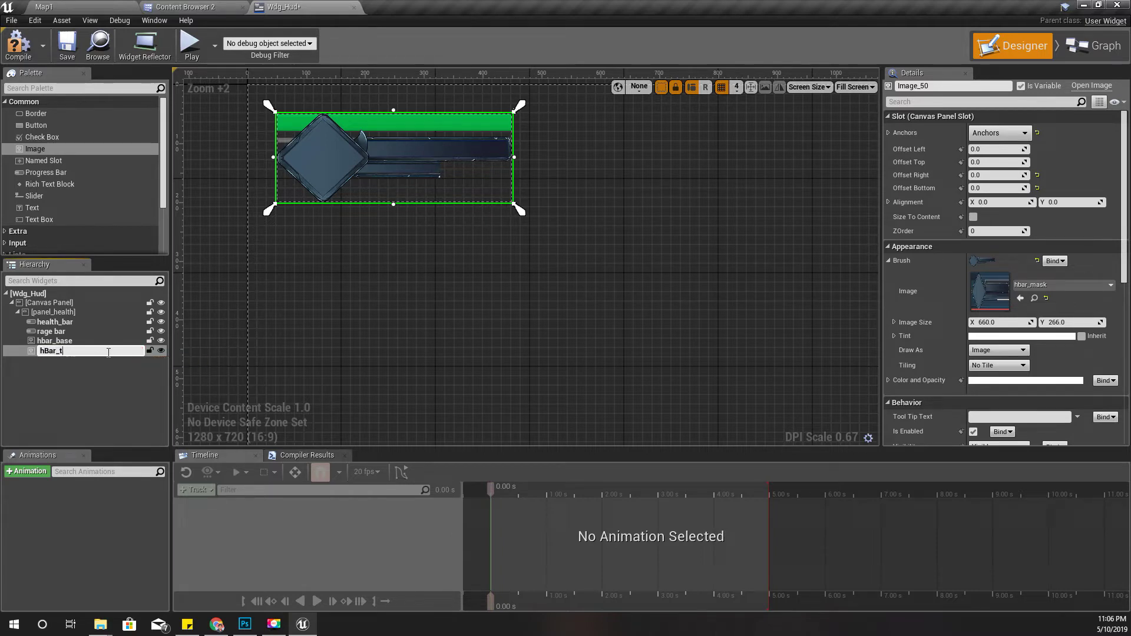
key(Return)
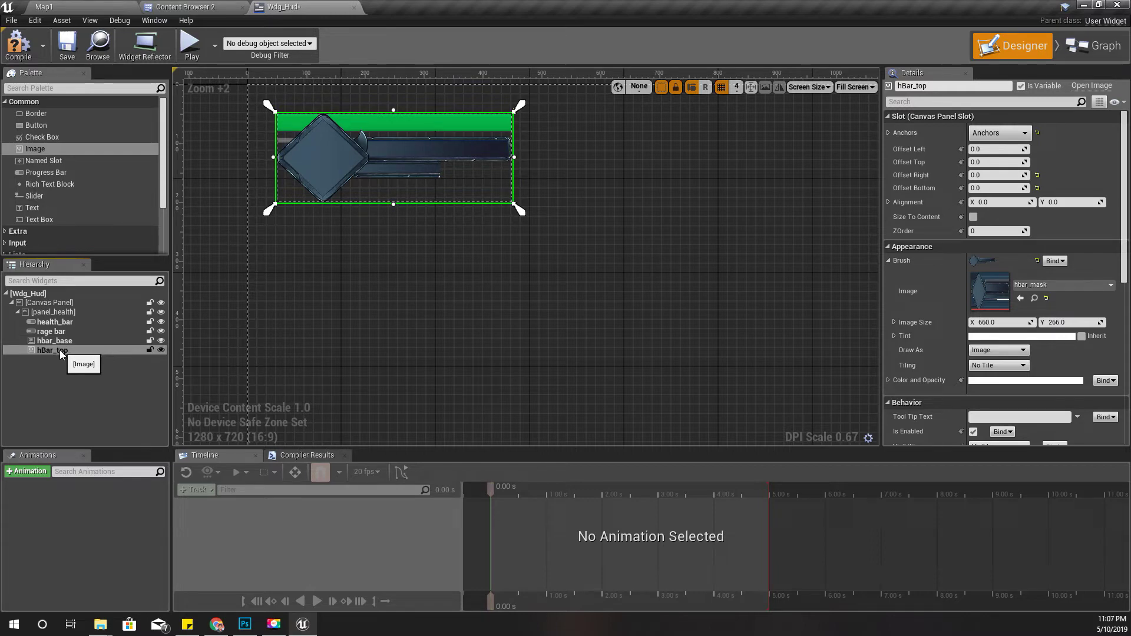
drag(60, 352, 59, 322)
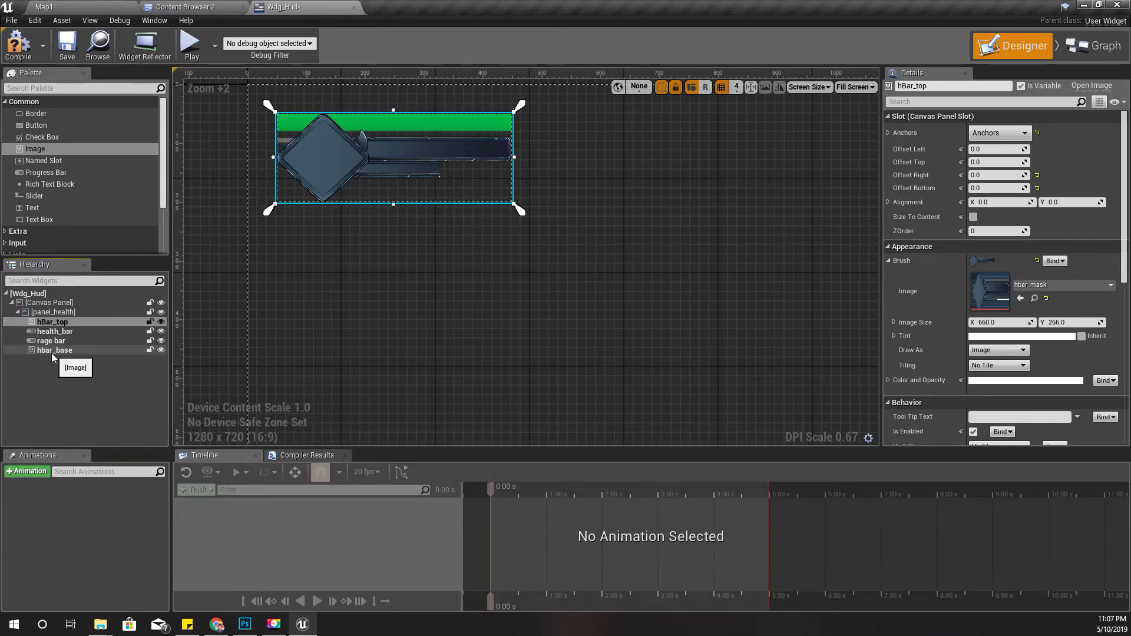
Check the hbar_base layering, then give the hBar_top image the hbar_top texture instead of hbar_mask
click(161, 351)
click(160, 350)
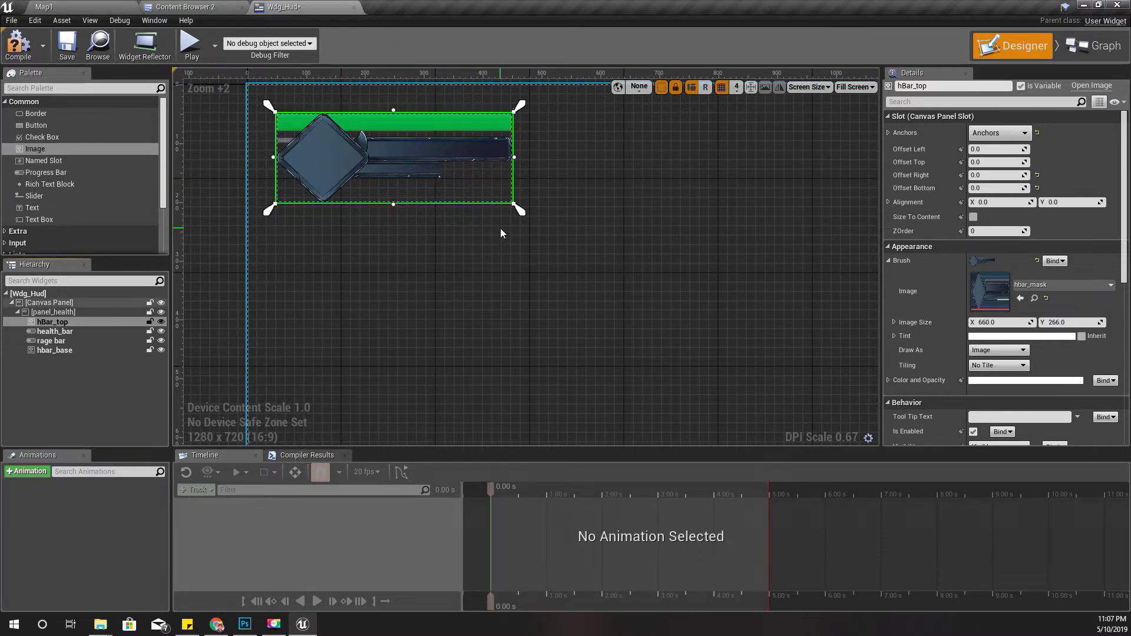
click(56, 331)
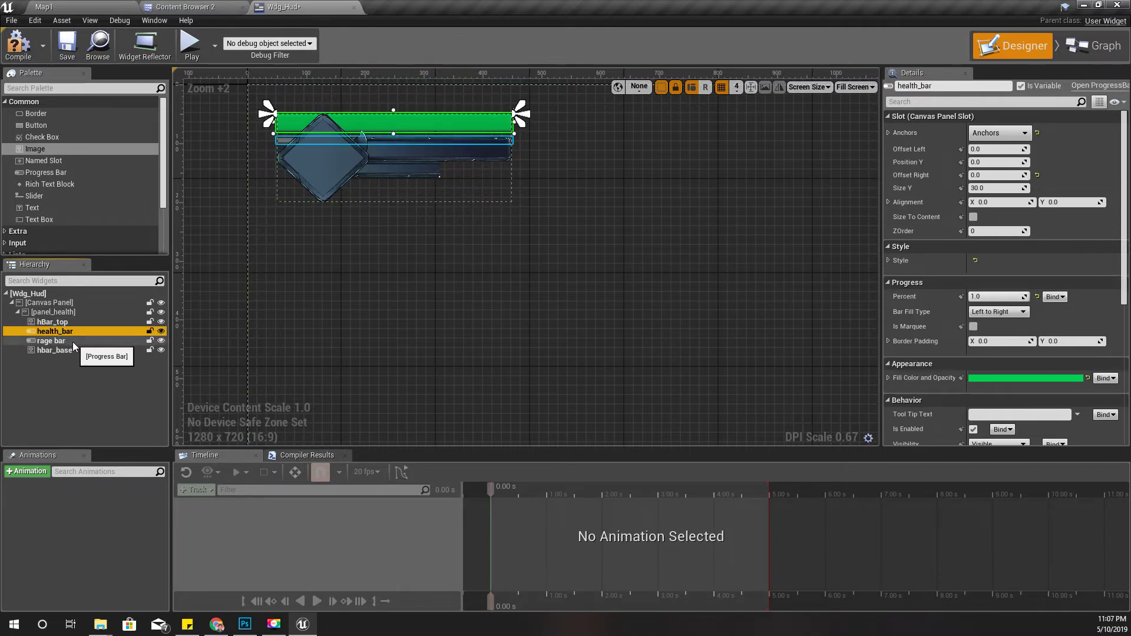
click(64, 341)
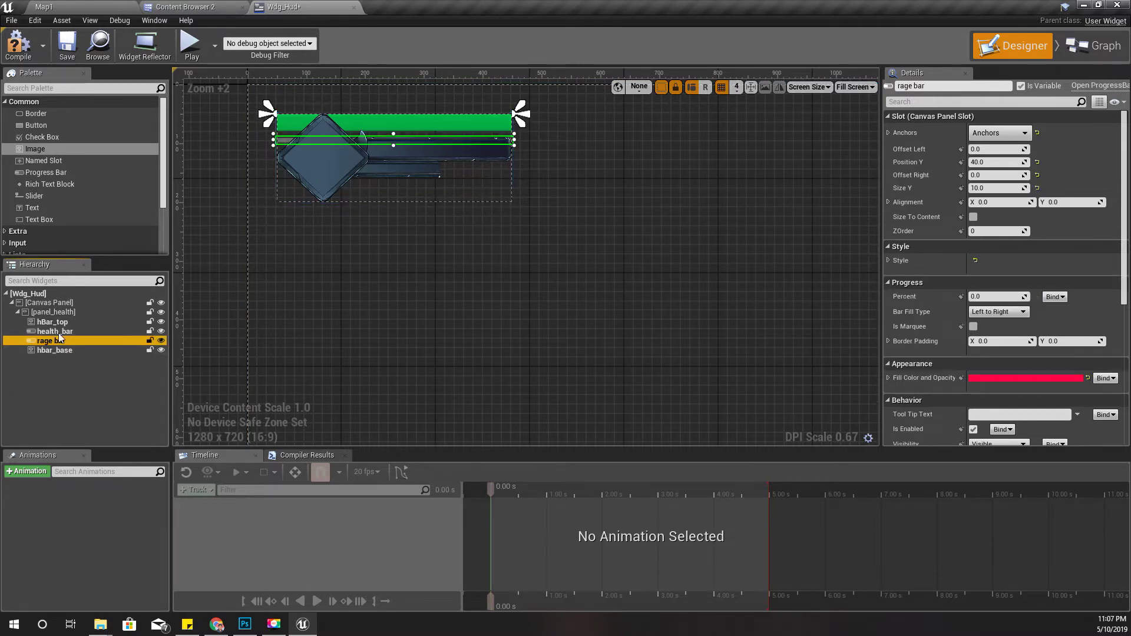
click(52, 322)
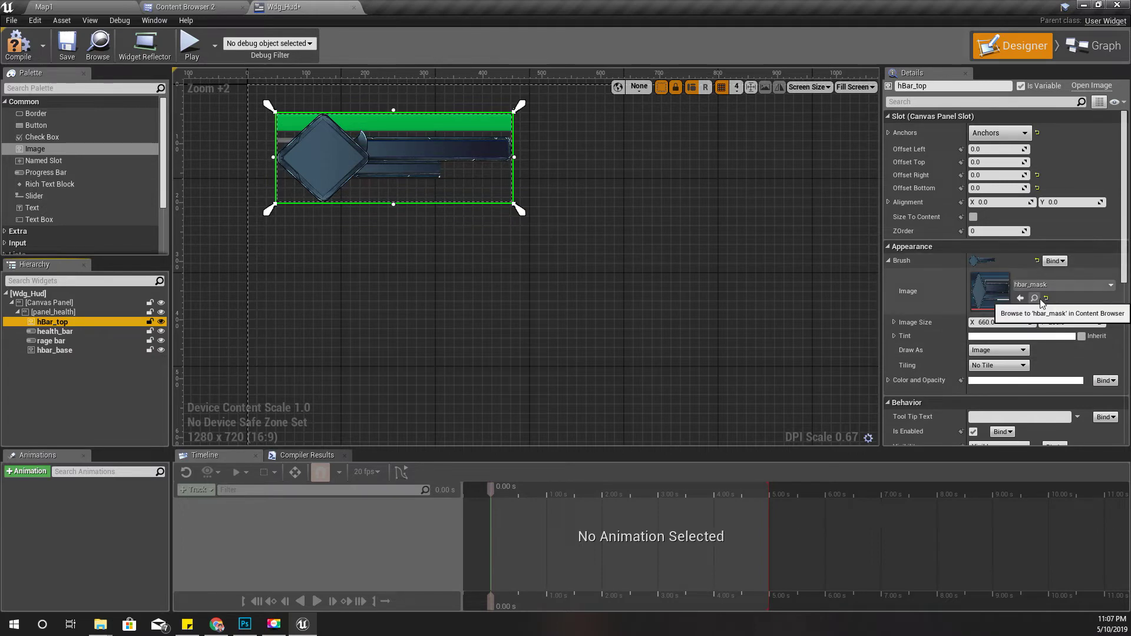
click(1041, 302)
mouse_move(361, 76)
mouse_down()
mouse_move(340, 1)
mouse_move(309, 6)
mouse_move(1066, 299)
mouse_up()
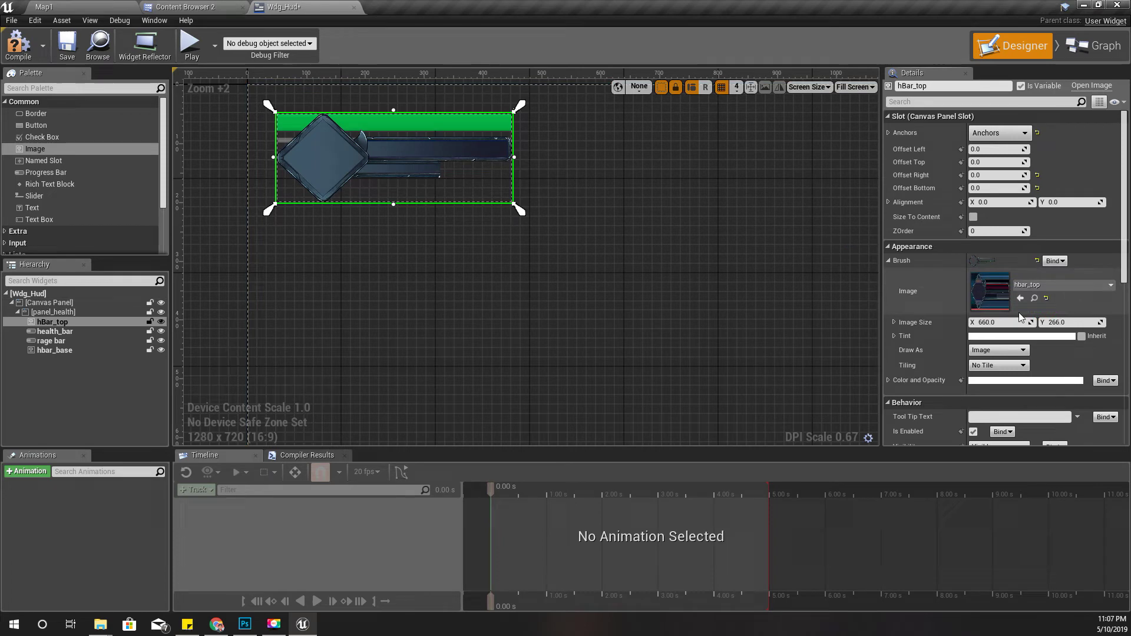
Select health_bar and the rage bar, undoing an accidental move of the hbar_base frame
click(62, 332)
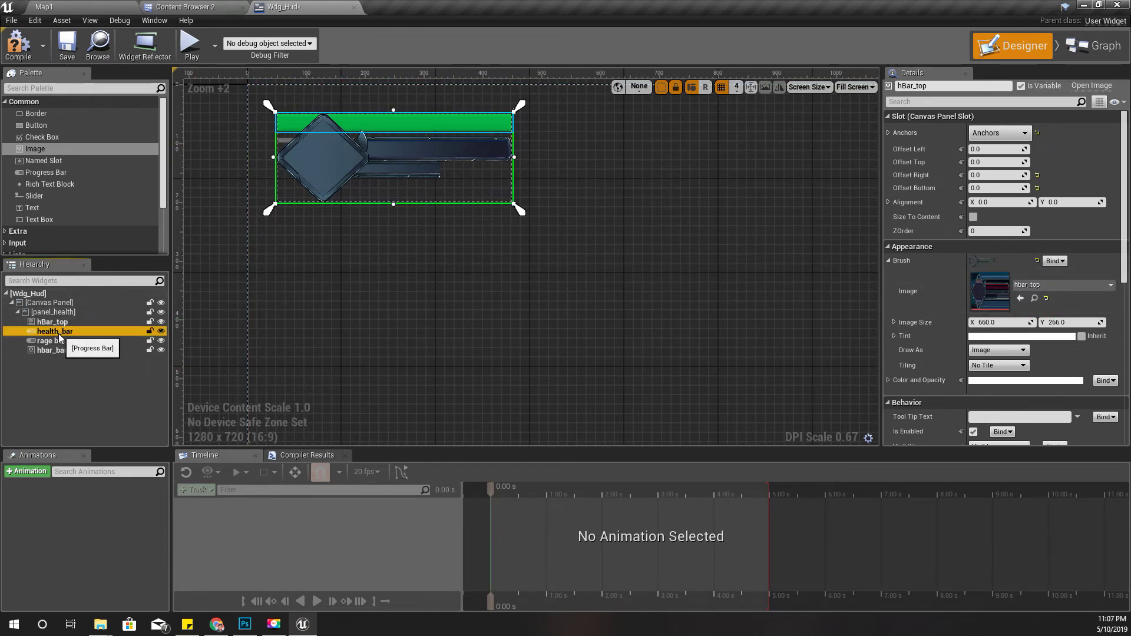
ctrl+click(433, 142)
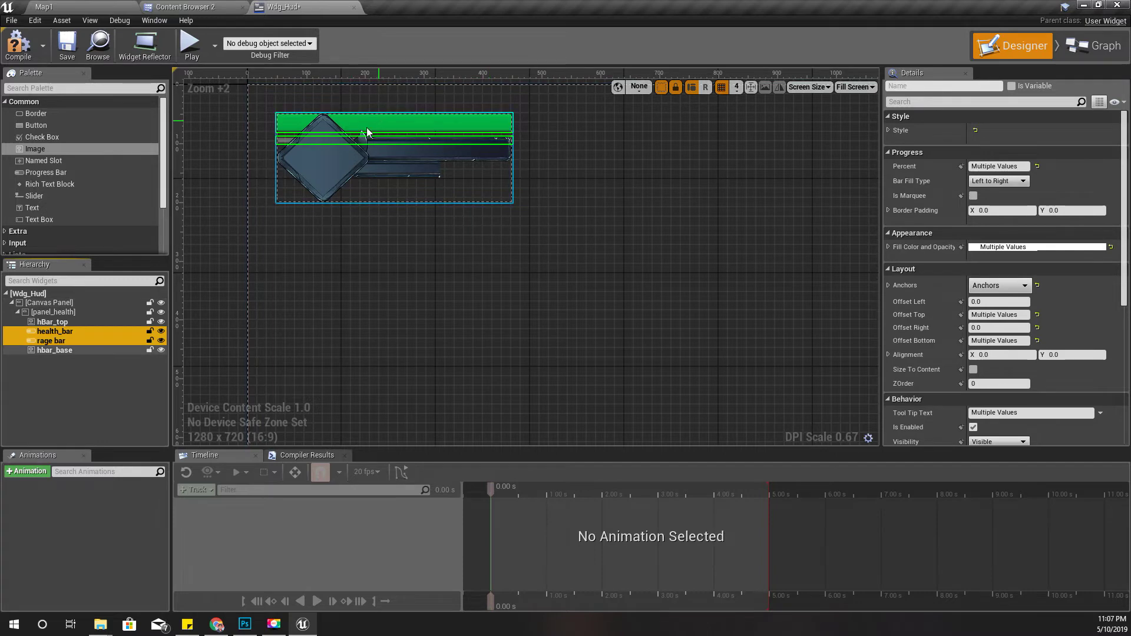
click(349, 121)
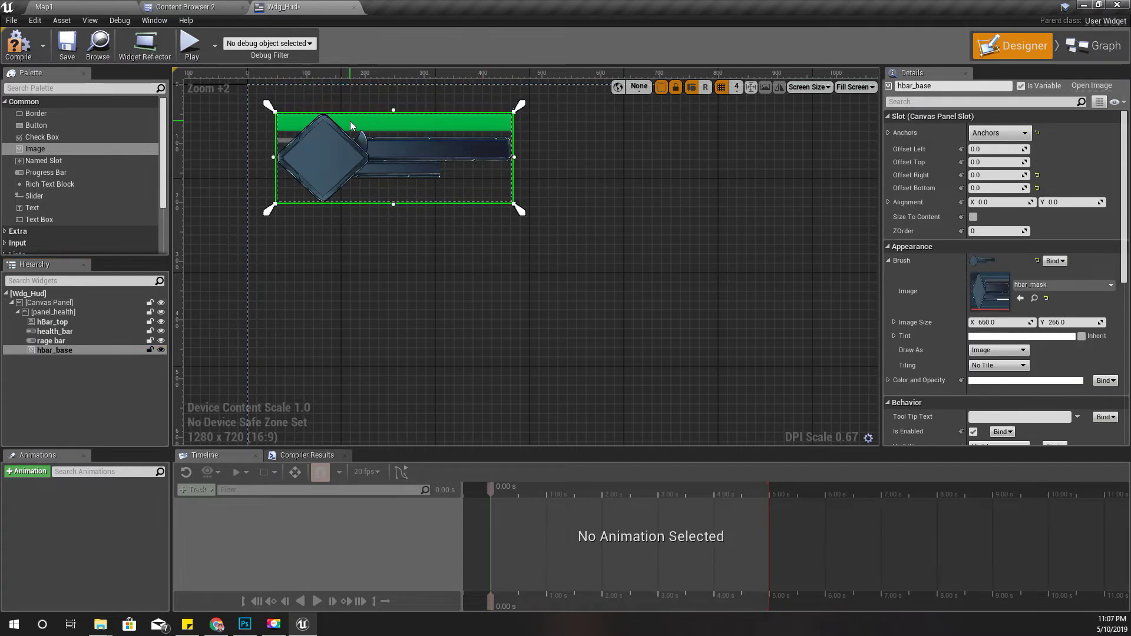
click(54, 334)
drag(368, 121, 415, 146)
key(ctrl+z)
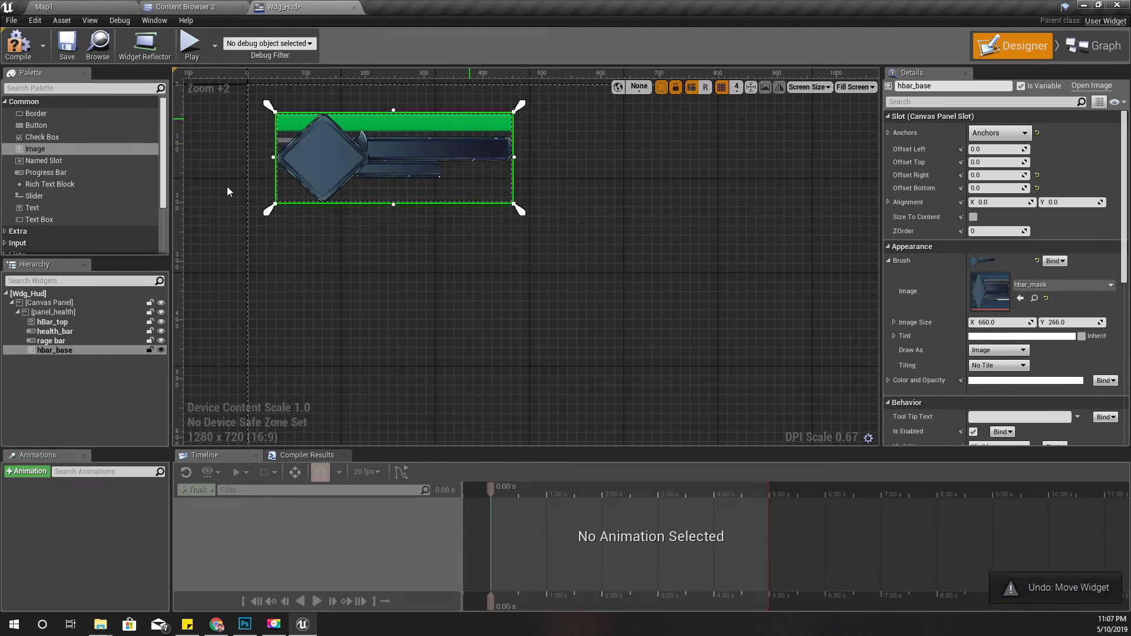
click(55, 331)
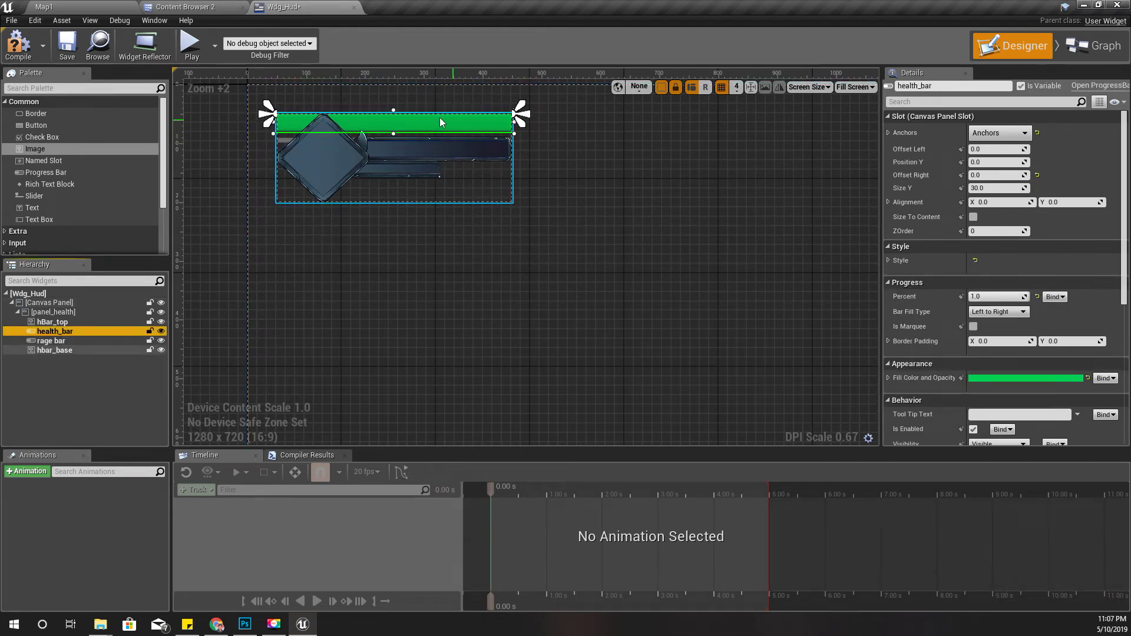
Lock hbar_base and hBar_top, then move health_bar down to Y 48 and trim its left edge past the diamond
click(150, 350)
click(150, 322)
drag(376, 124, 377, 151)
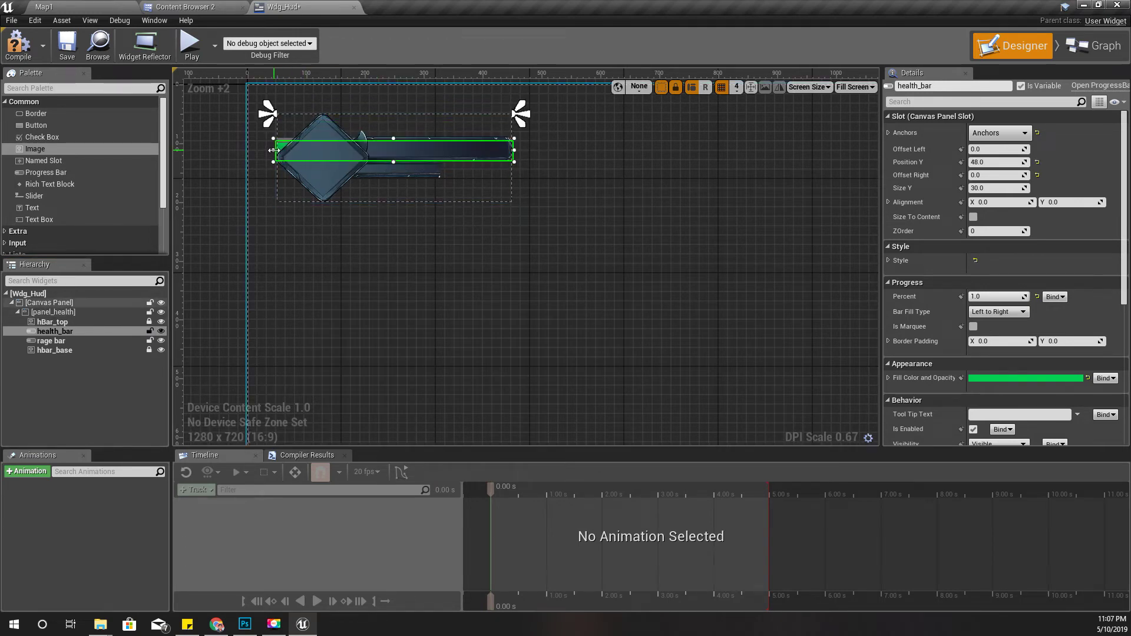
drag(273, 150, 357, 140)
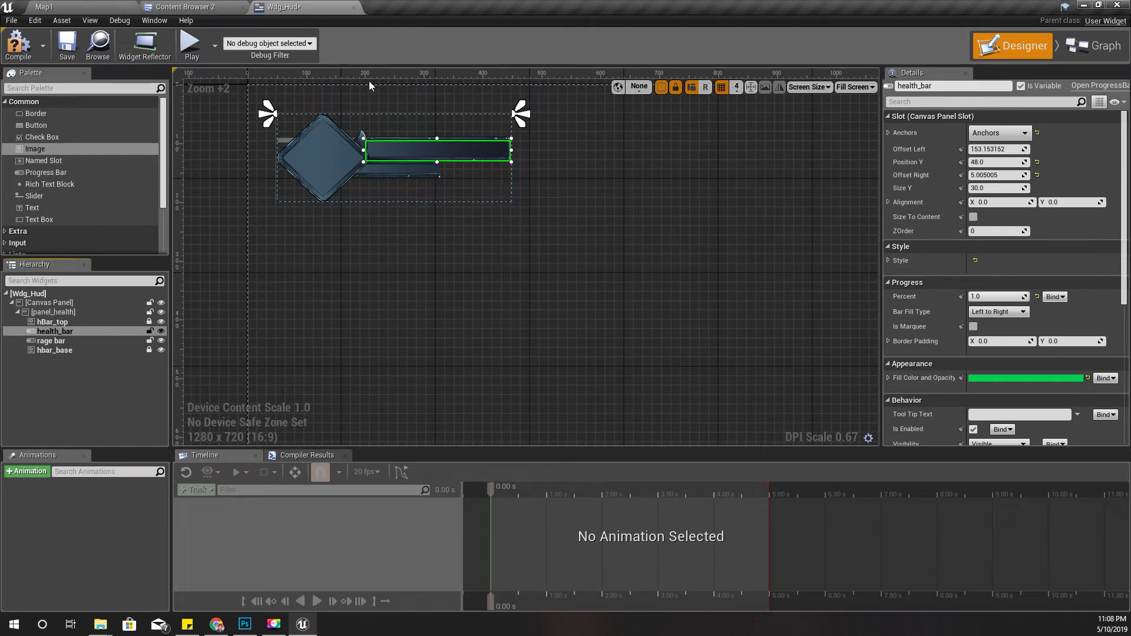
scroll(1122, 337, down, 4)
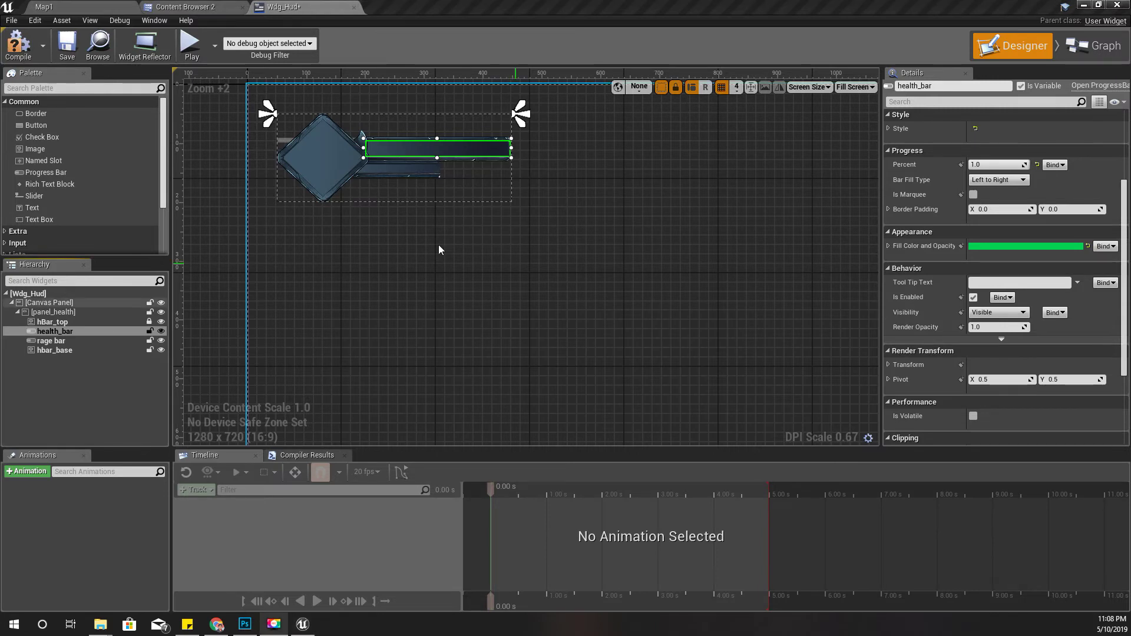
click(49, 351)
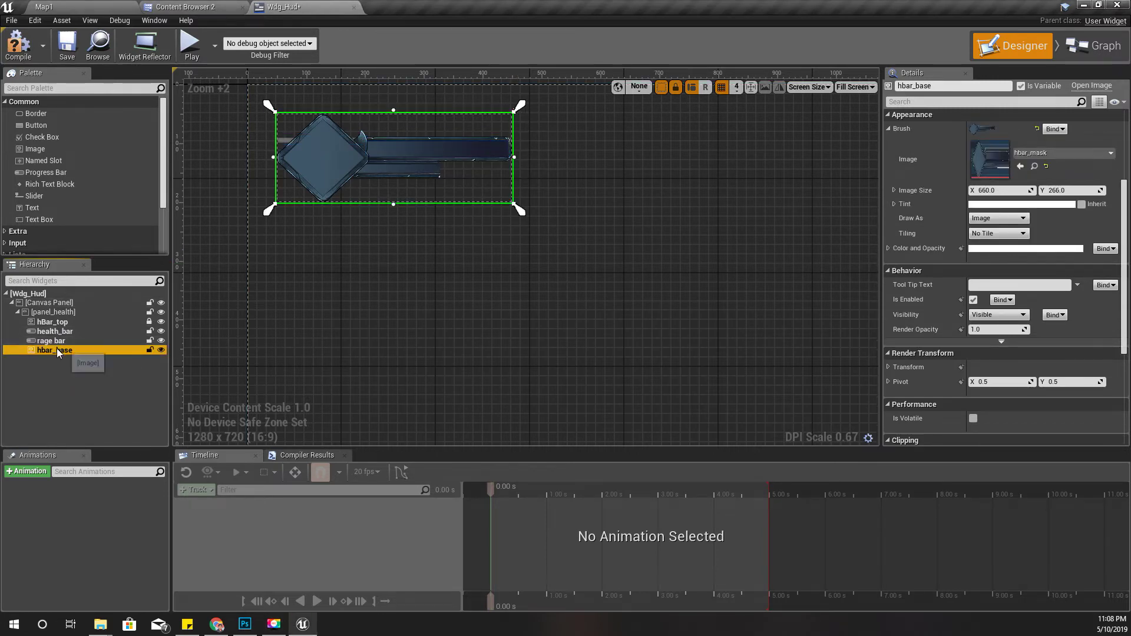
Move hbar_base to the top of panel_health so the green health bar layers above it
mouse_move(58, 352)
mouse_down()
mouse_move(60, 331)
mouse_move(61, 355)
mouse_up()
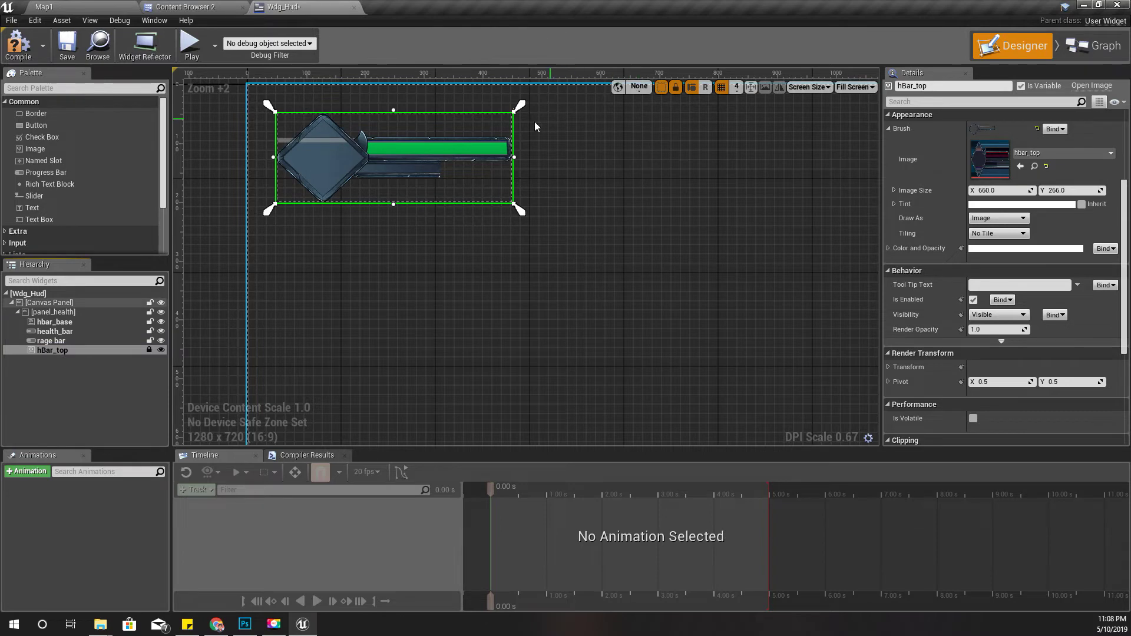
click(416, 150)
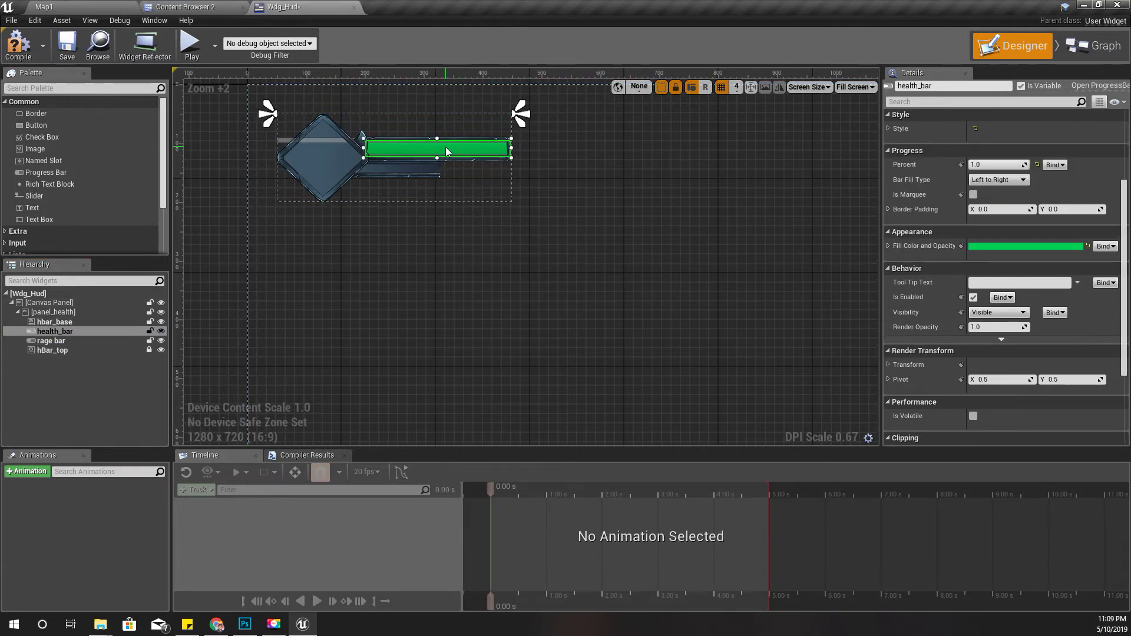
scroll(463, 157, up, 2)
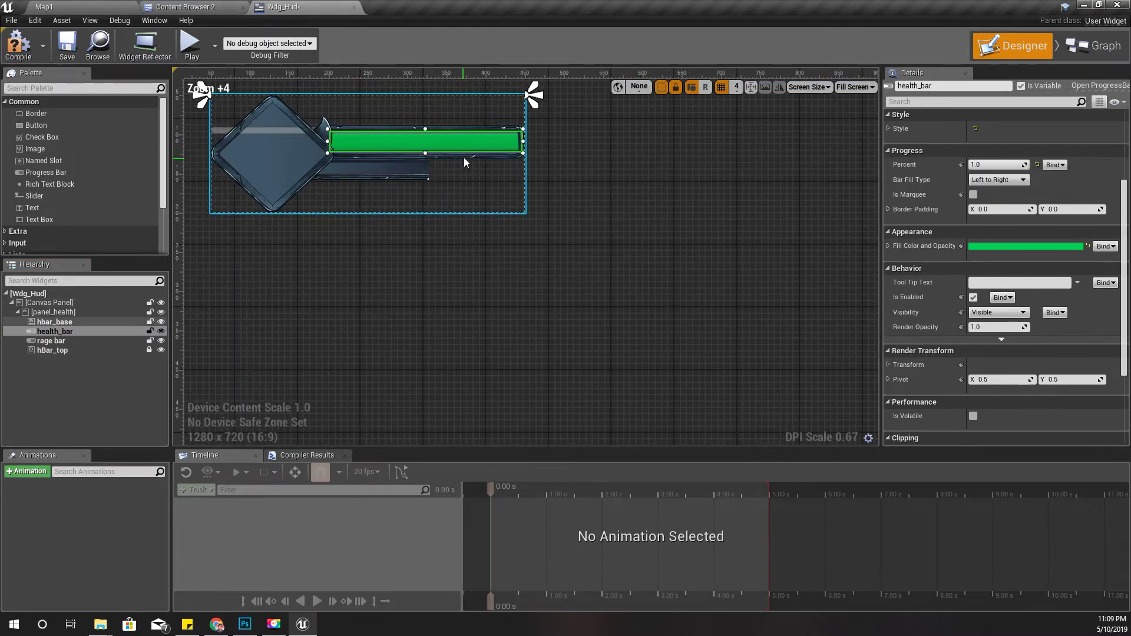
scroll(463, 158, up, 1)
scroll(997, 276, up, 3)
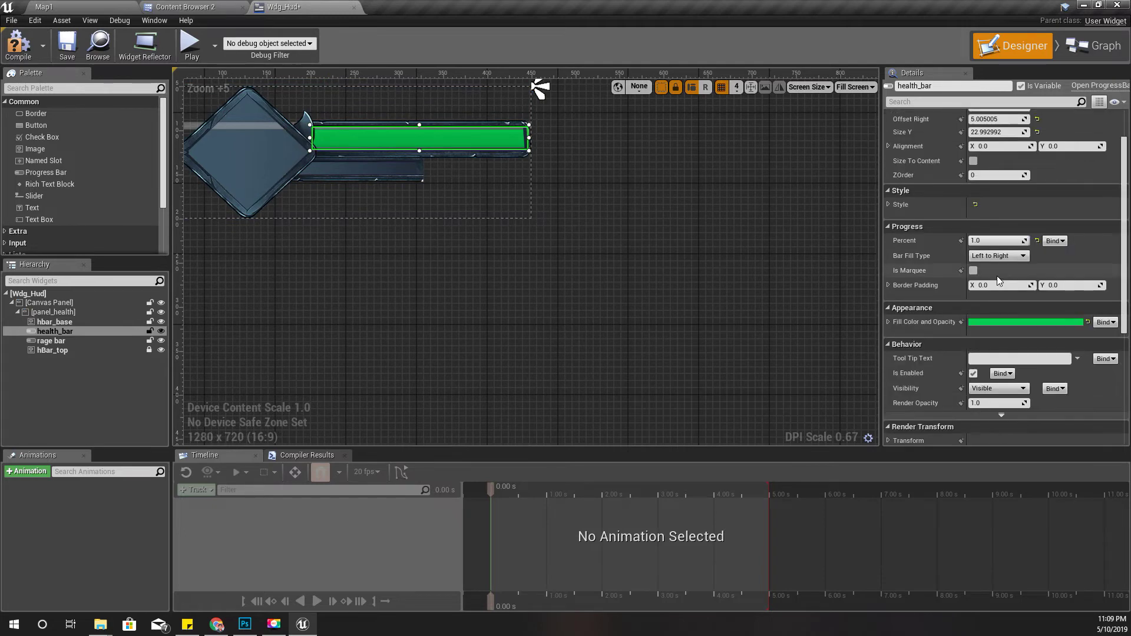
scroll(966, 288, down, 2)
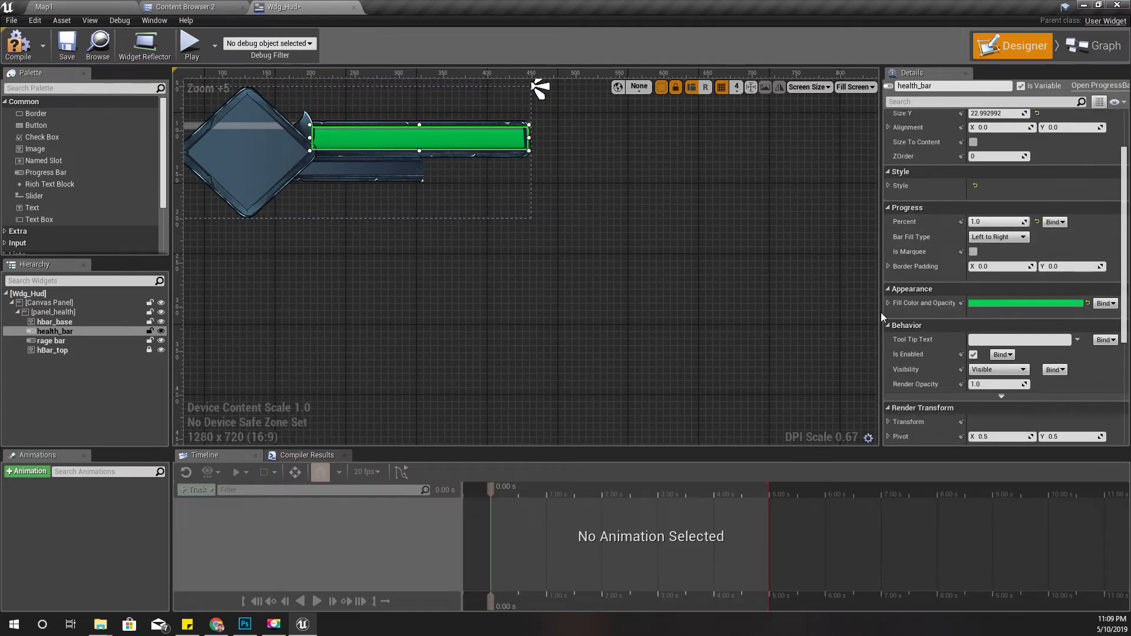
Expand the health bar's Fill Color and Style properties to review its values and images
click(889, 304)
scroll(936, 304, down, 2)
scroll(944, 309, up, 4)
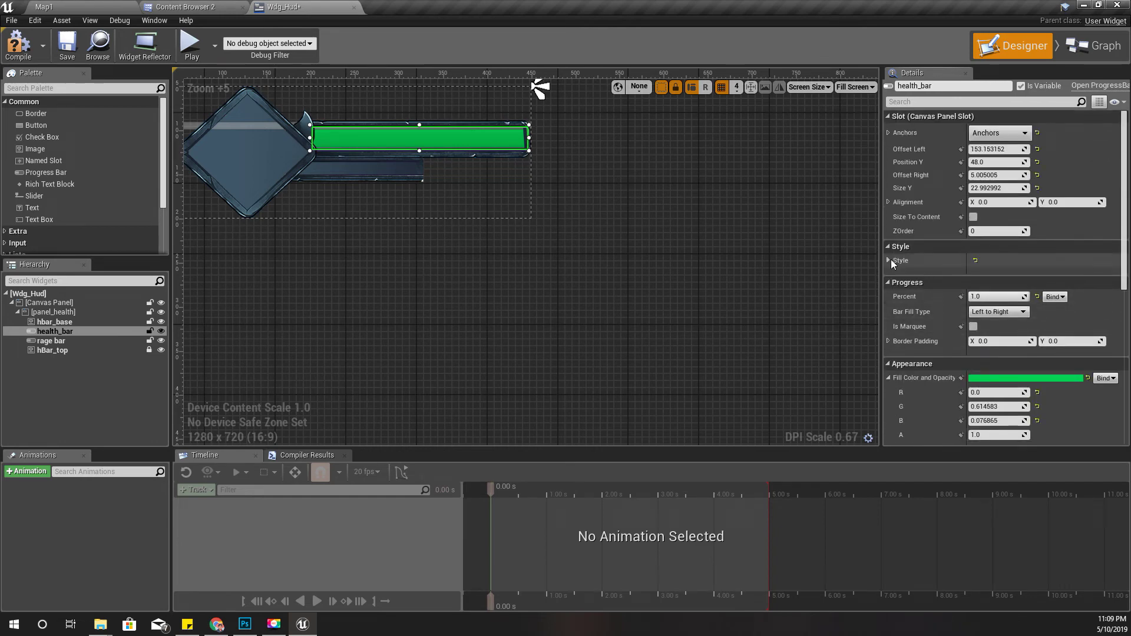
click(891, 260)
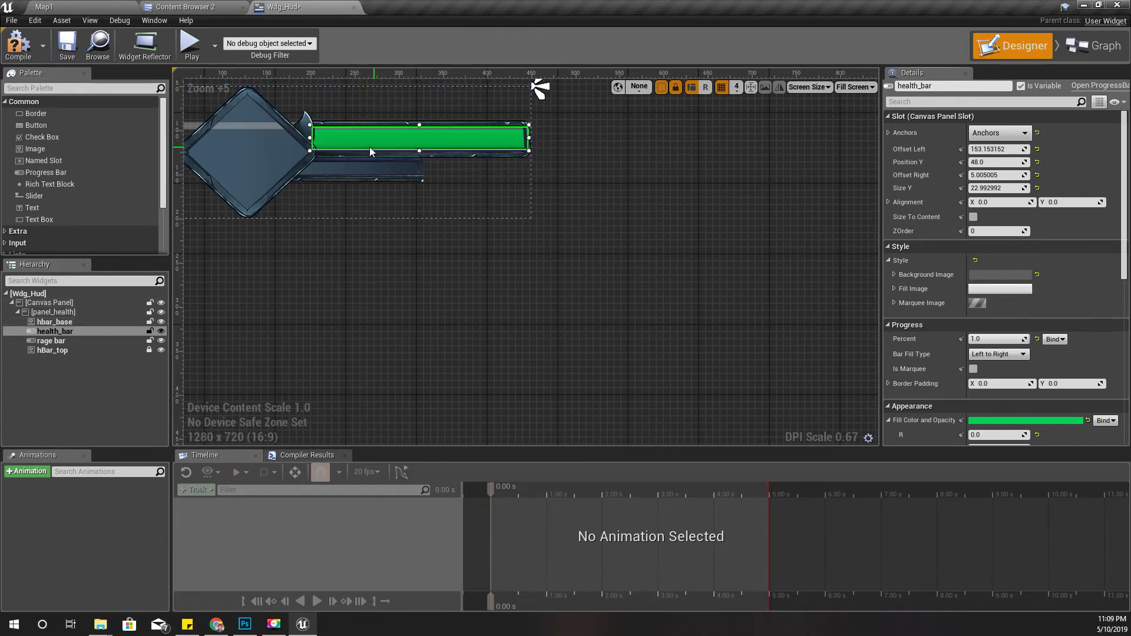
scroll(427, 136, up, 3)
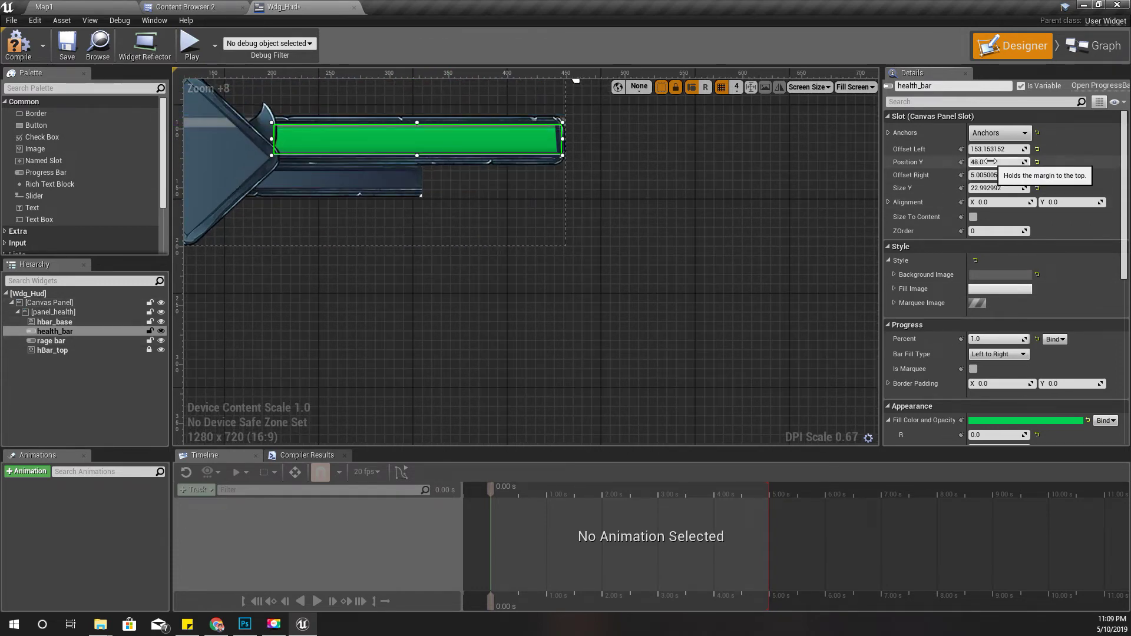
scroll(381, 218, down, 1)
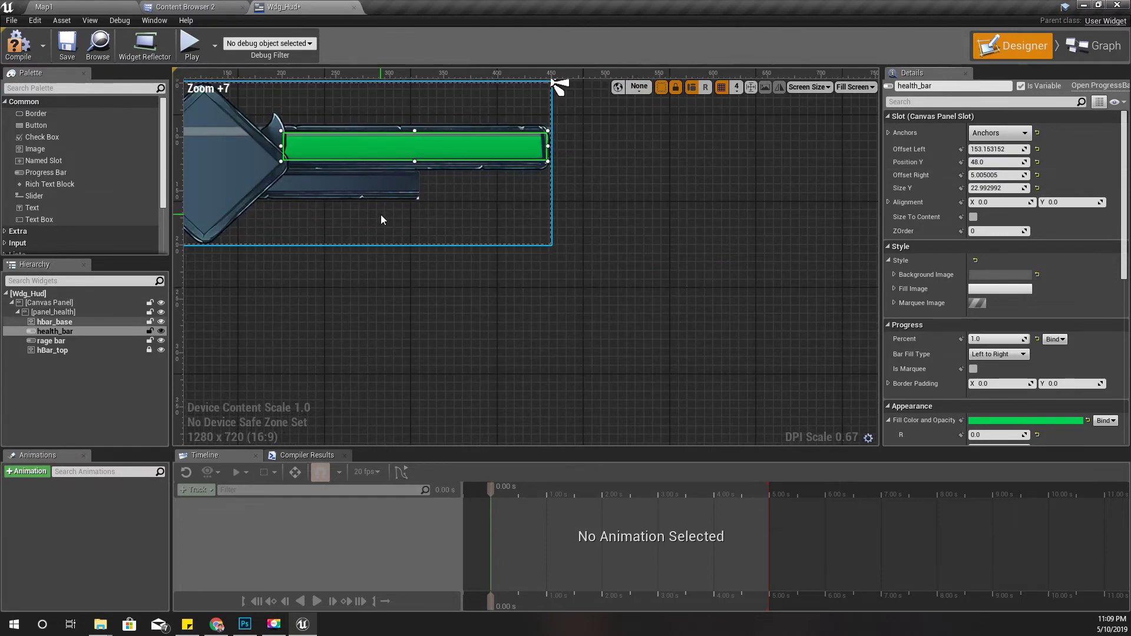
right_drag(380, 220, 506, 313)
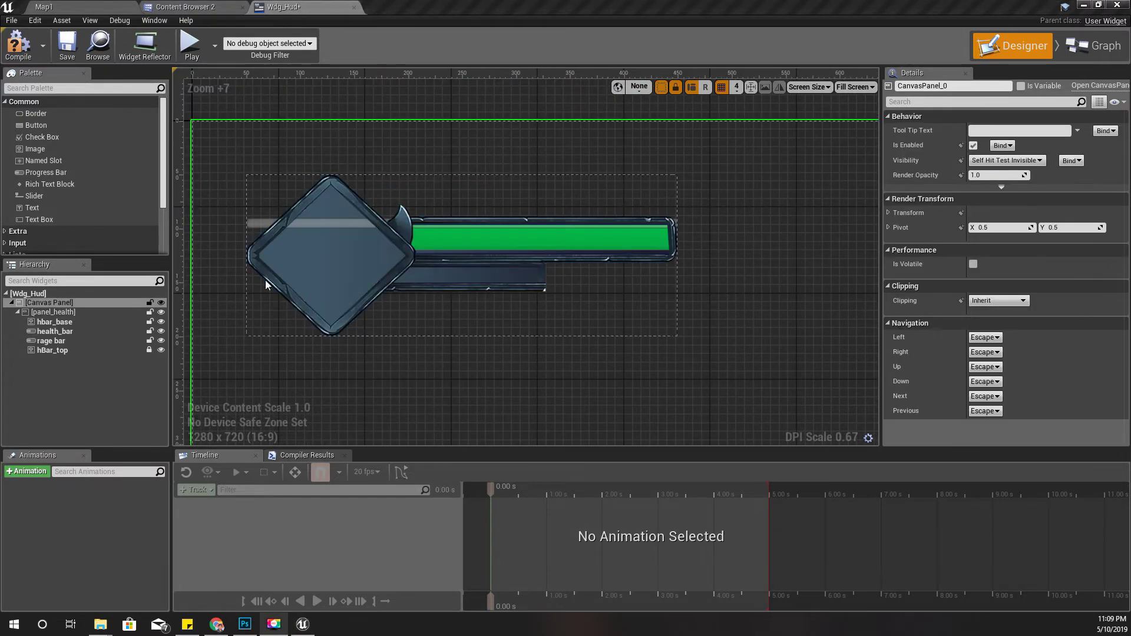
Fit the rage bar into the lower frame slot at Y 84.77, 18.74 high, and preview a partial Percent
click(264, 223)
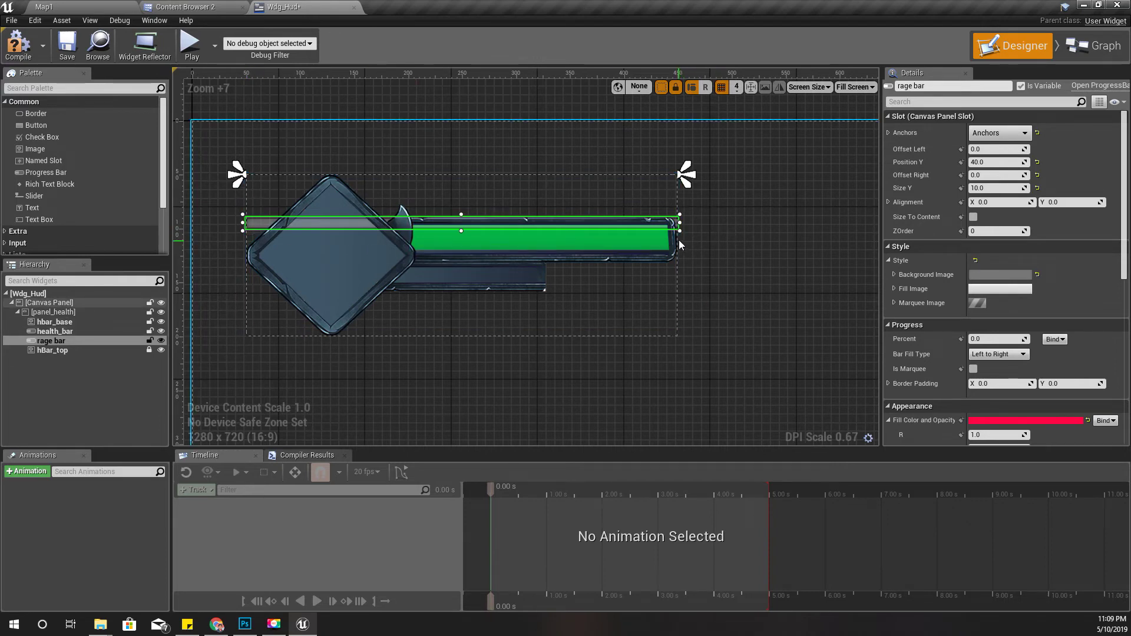
drag(679, 230, 540, 288)
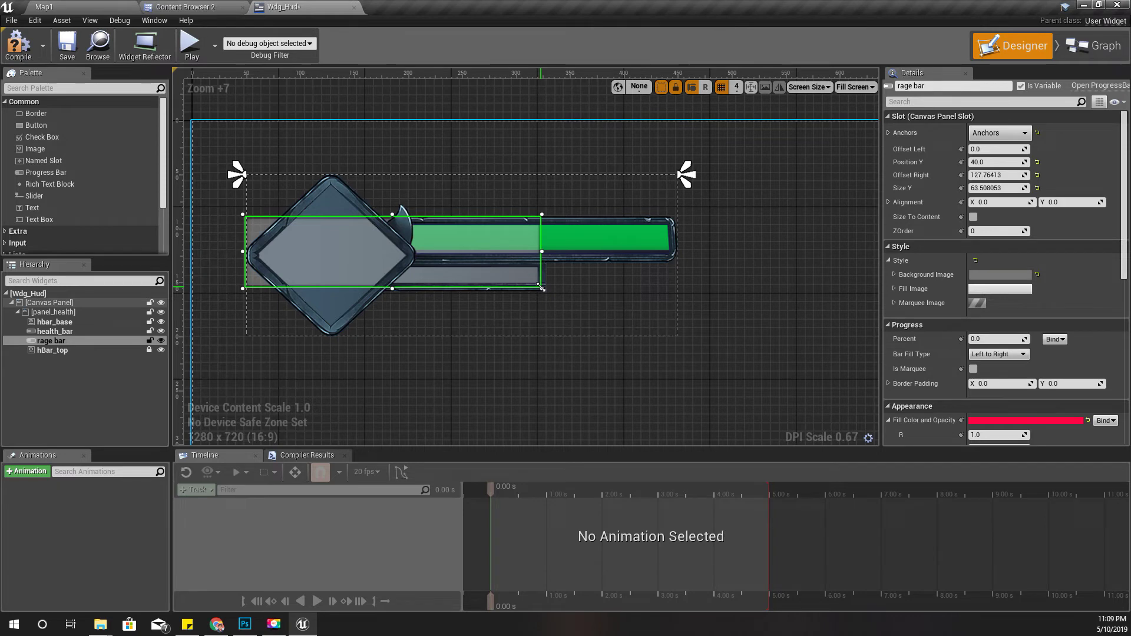
drag(241, 215, 386, 263)
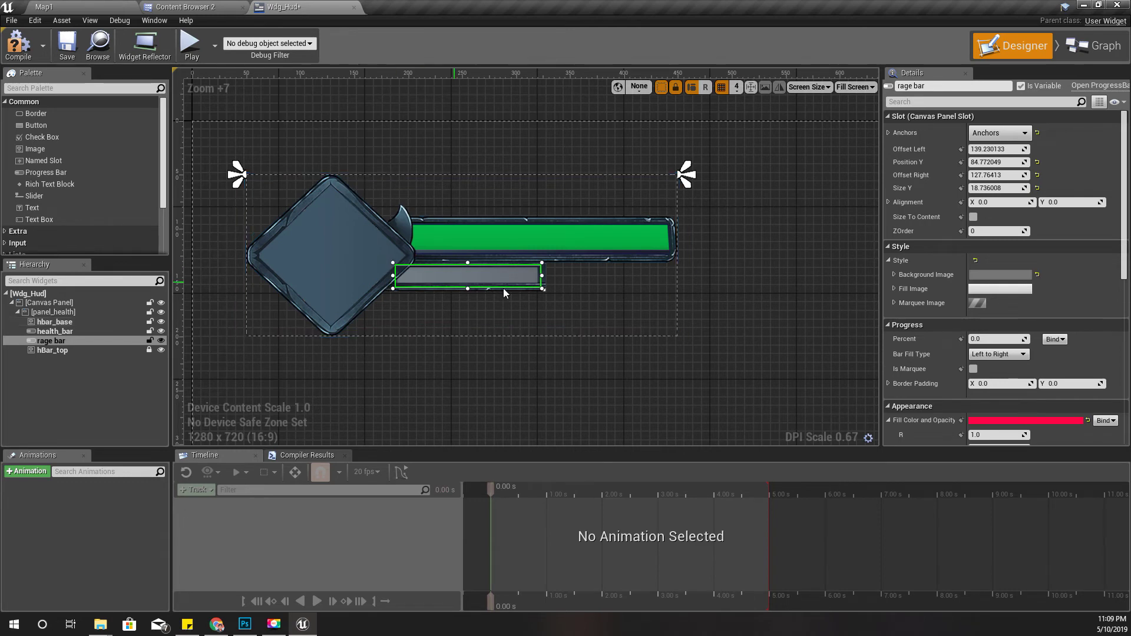
click(733, 255)
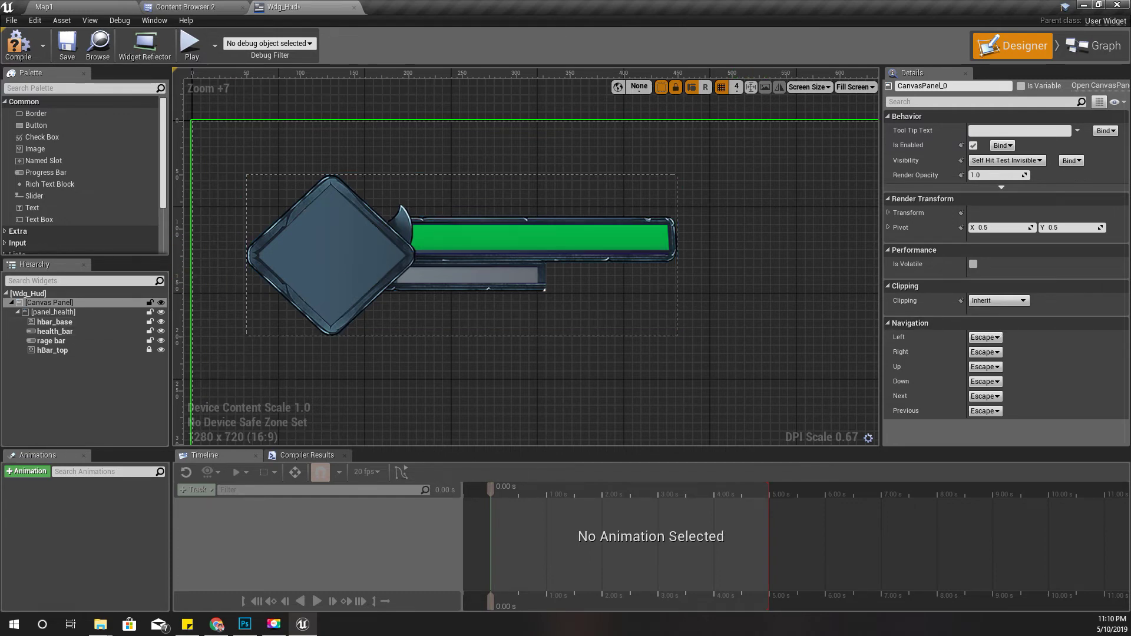
click(59, 341)
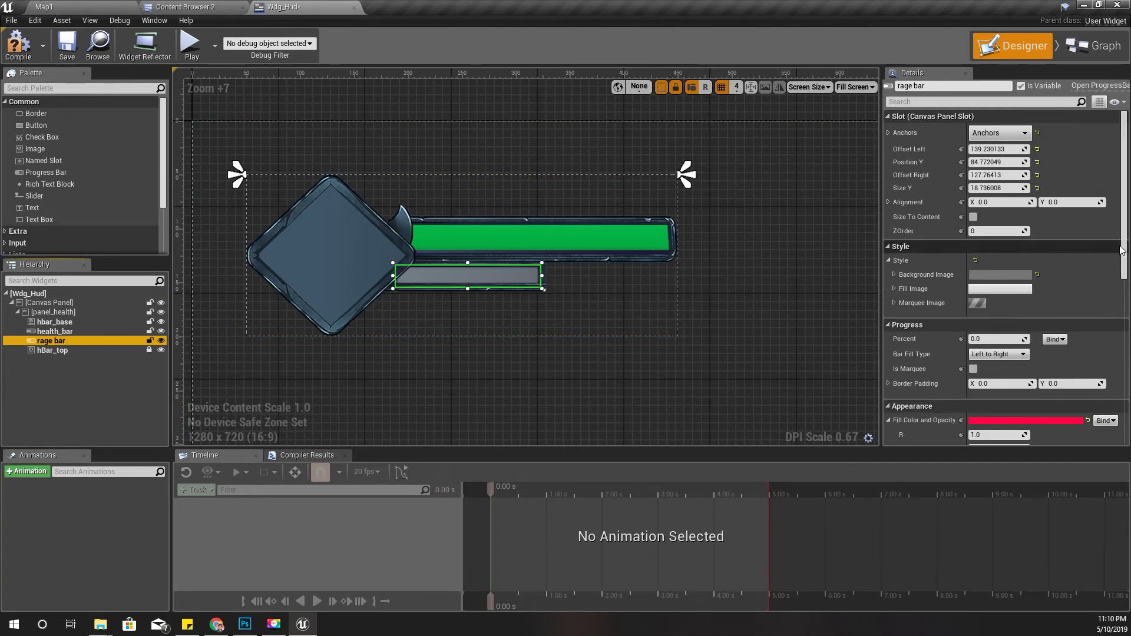
drag(1127, 250, 1004, 353)
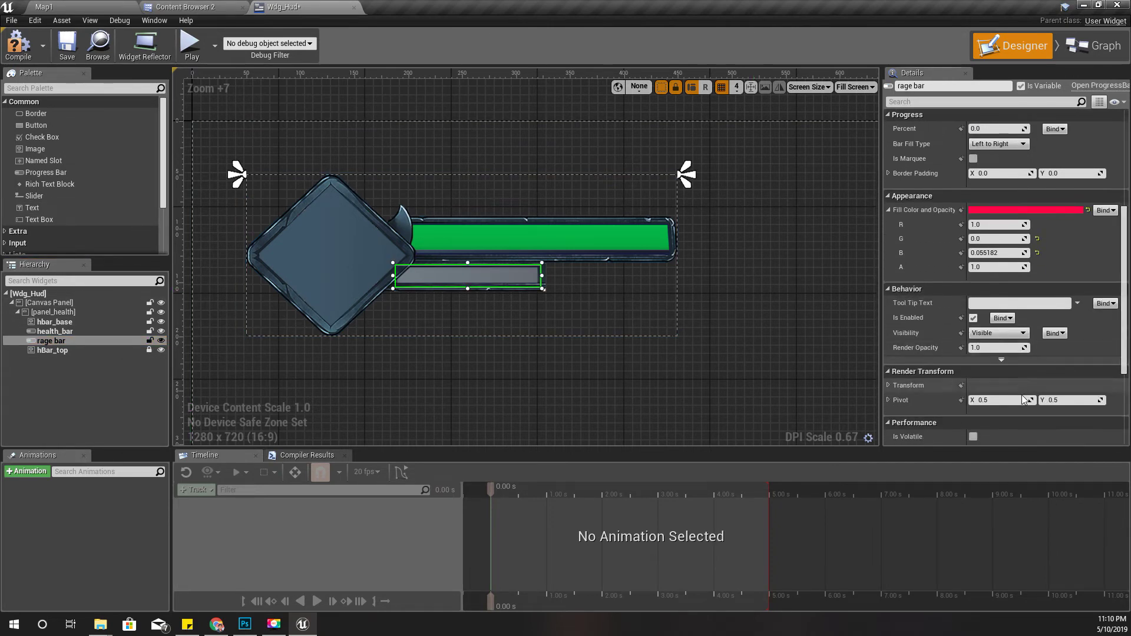
scroll(996, 359, down, 5)
scroll(985, 362, up, 7)
mouse_move(993, 189)
mouse_down()
mouse_move(1040, 189)
mouse_move(995, 190)
mouse_up()
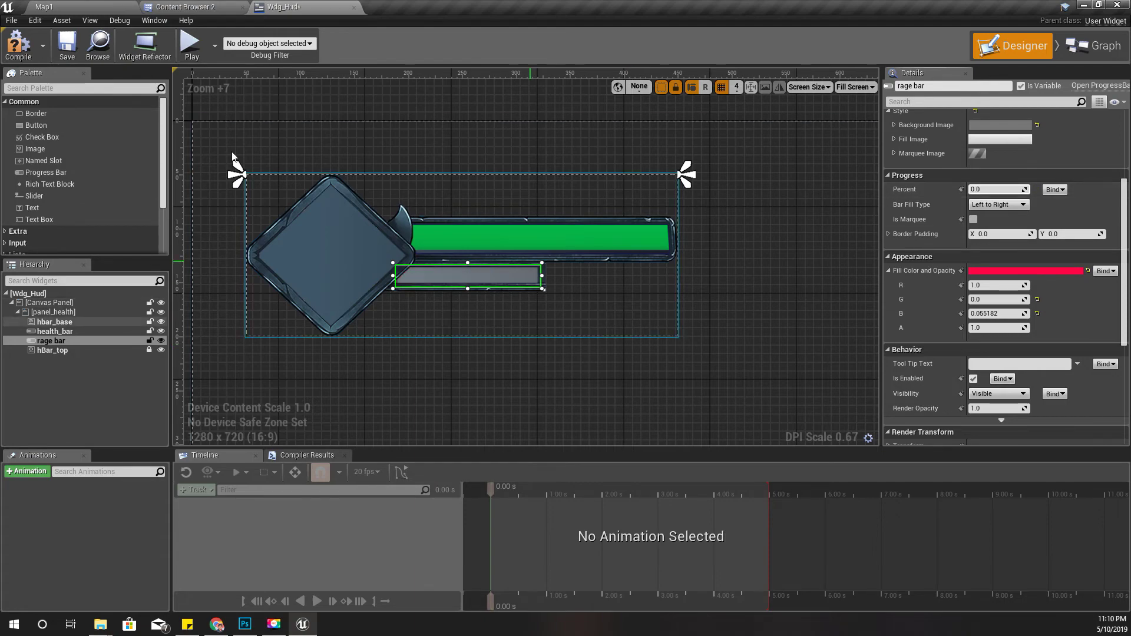
click(84, 5)
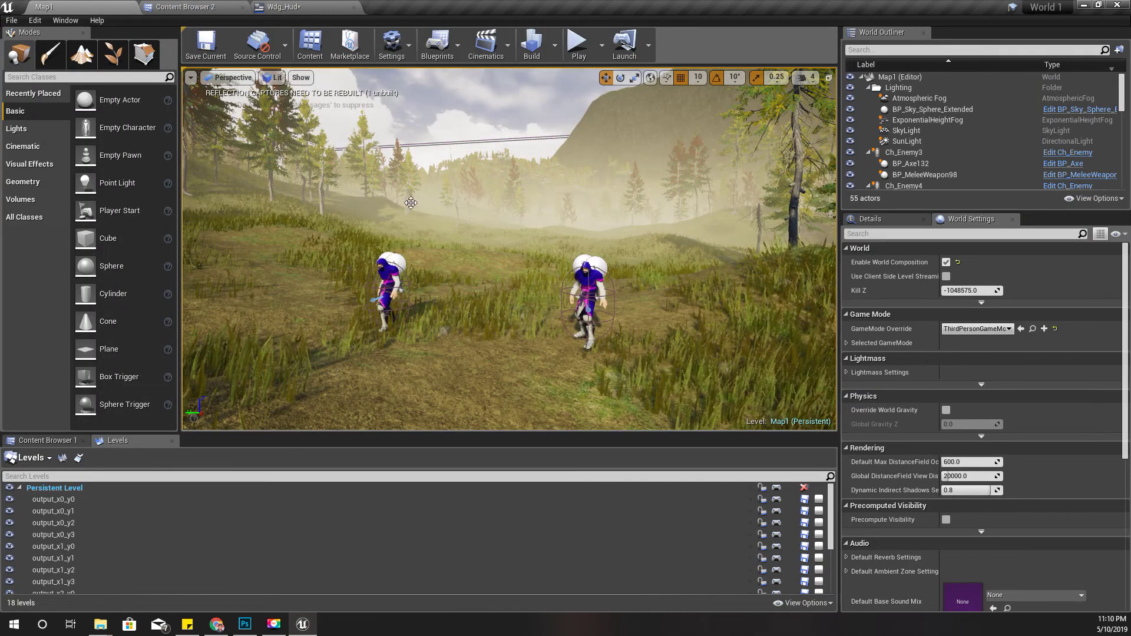
key(F11)
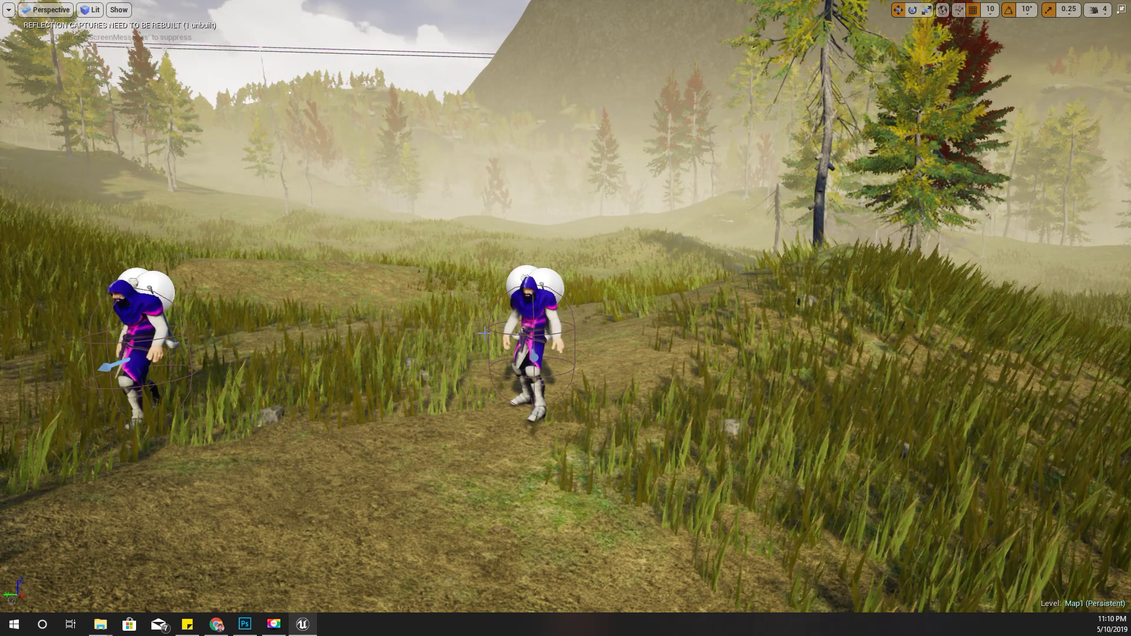
key(alt+p)
key(w)
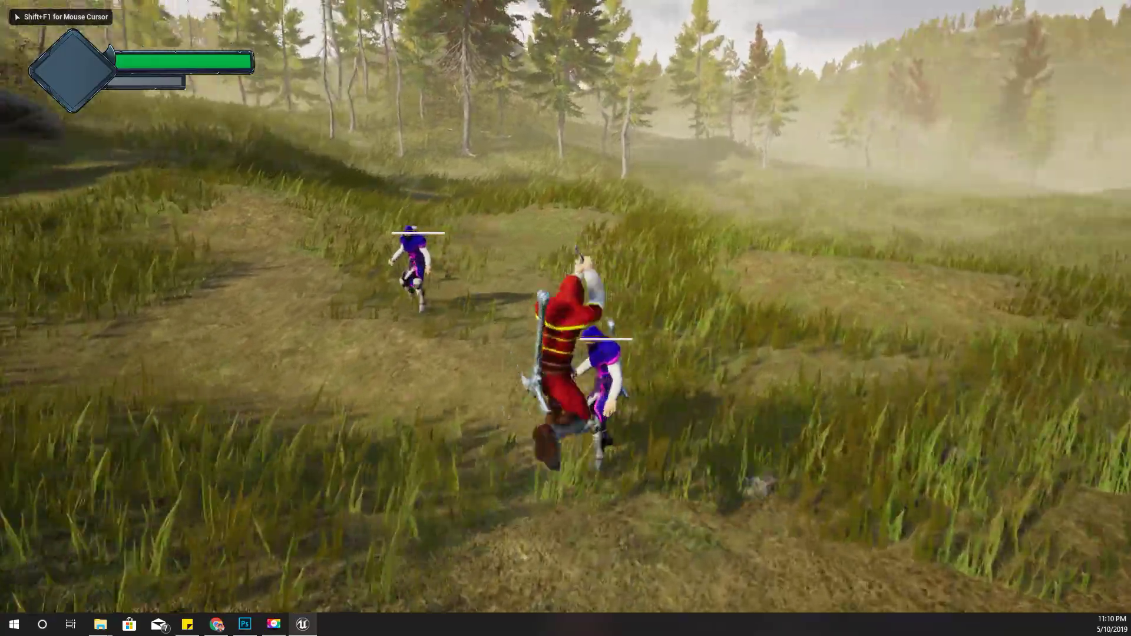
click(565, 318)
click(566, 318)
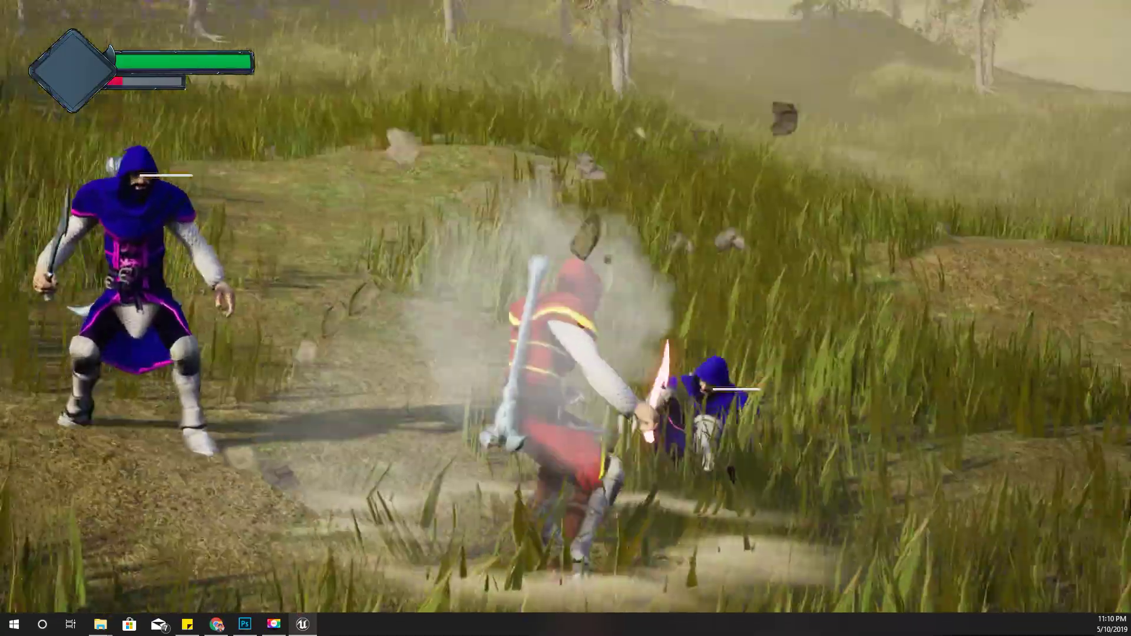
click(566, 318)
click(566, 319)
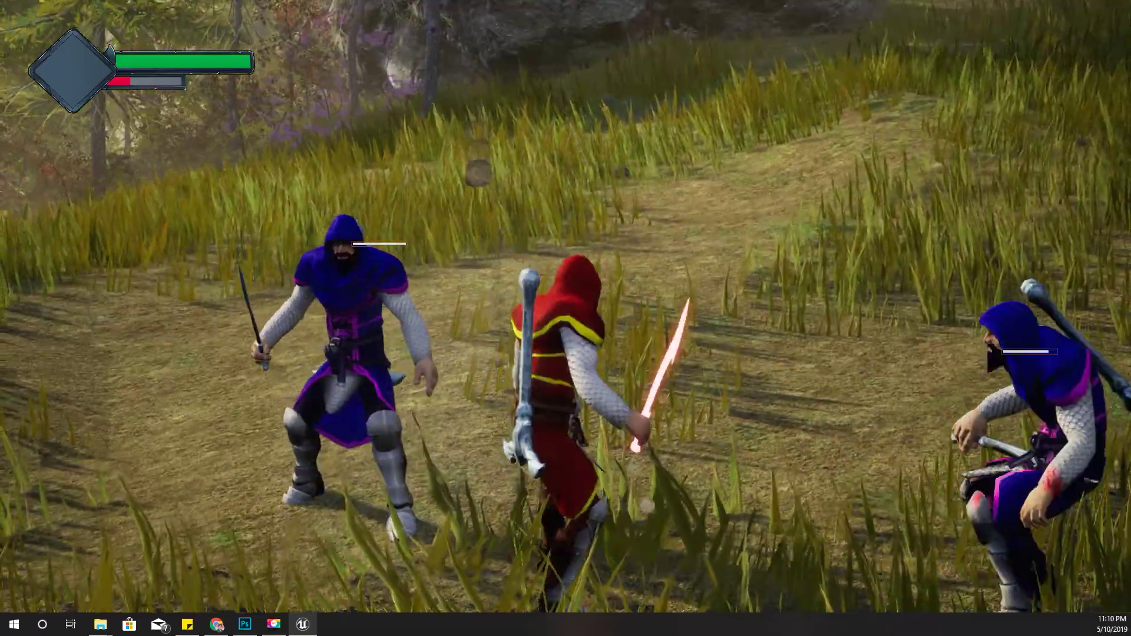
click(565, 318)
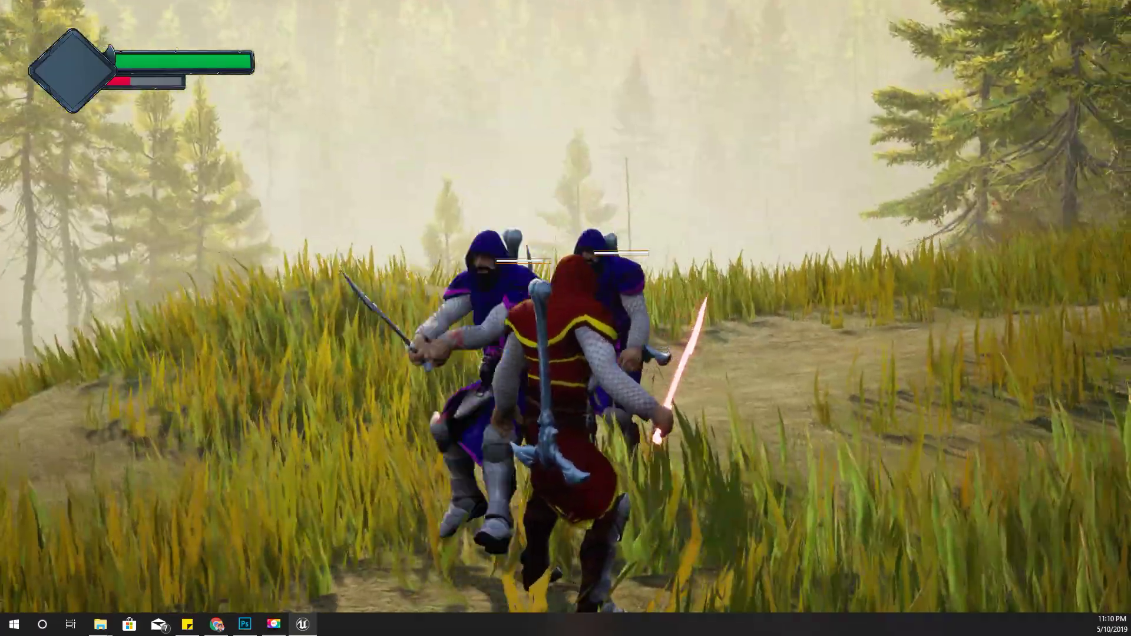
click(566, 318)
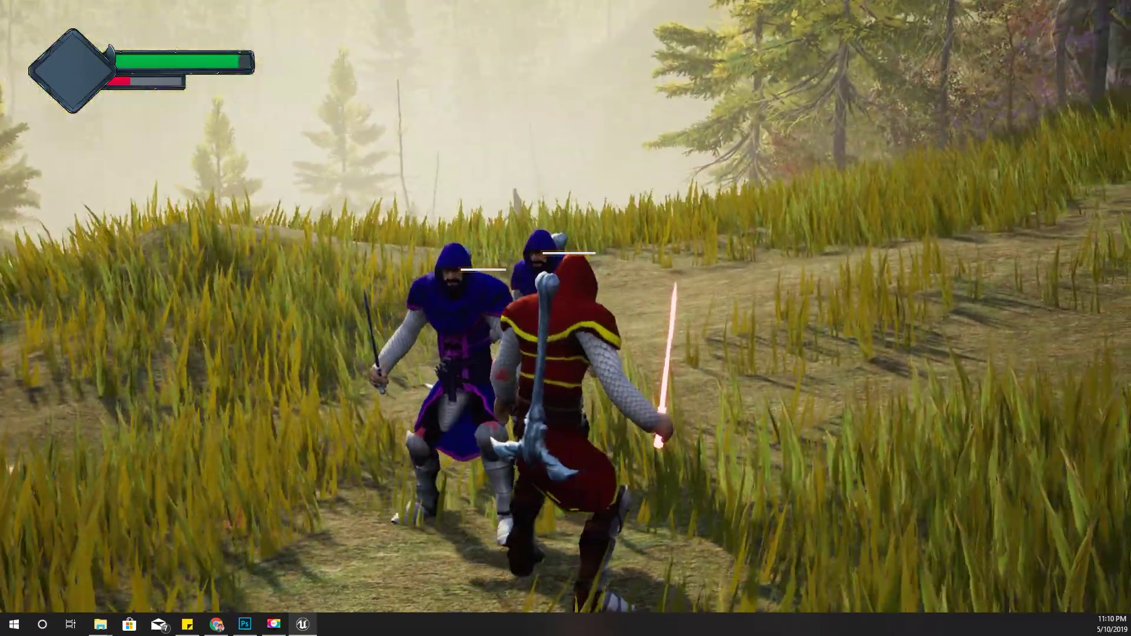
click(565, 318)
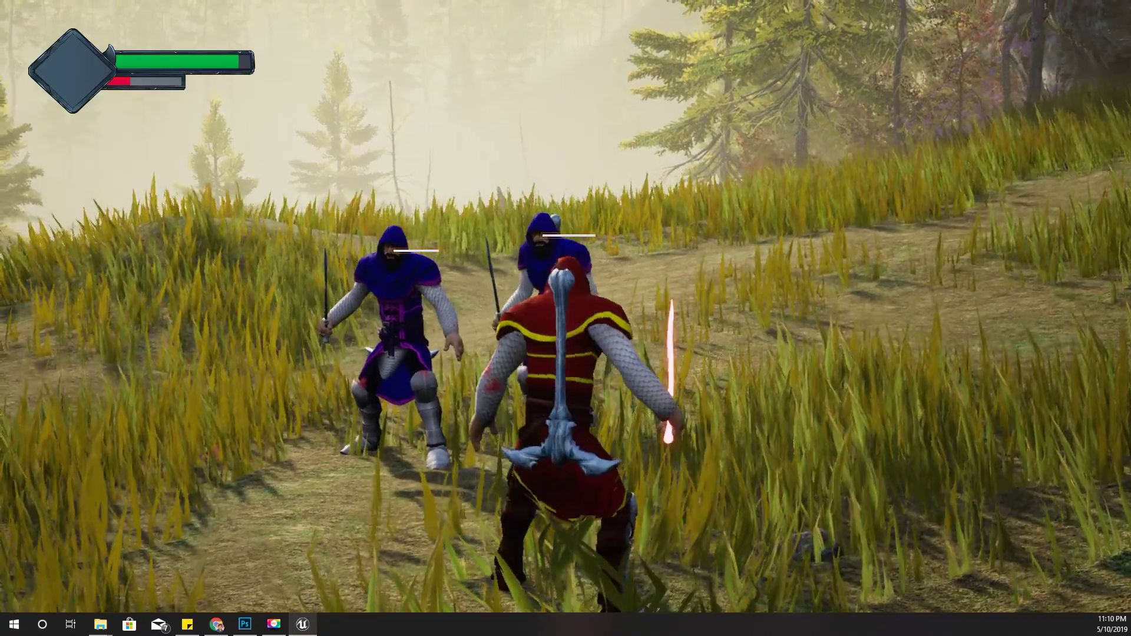
key(Escape)
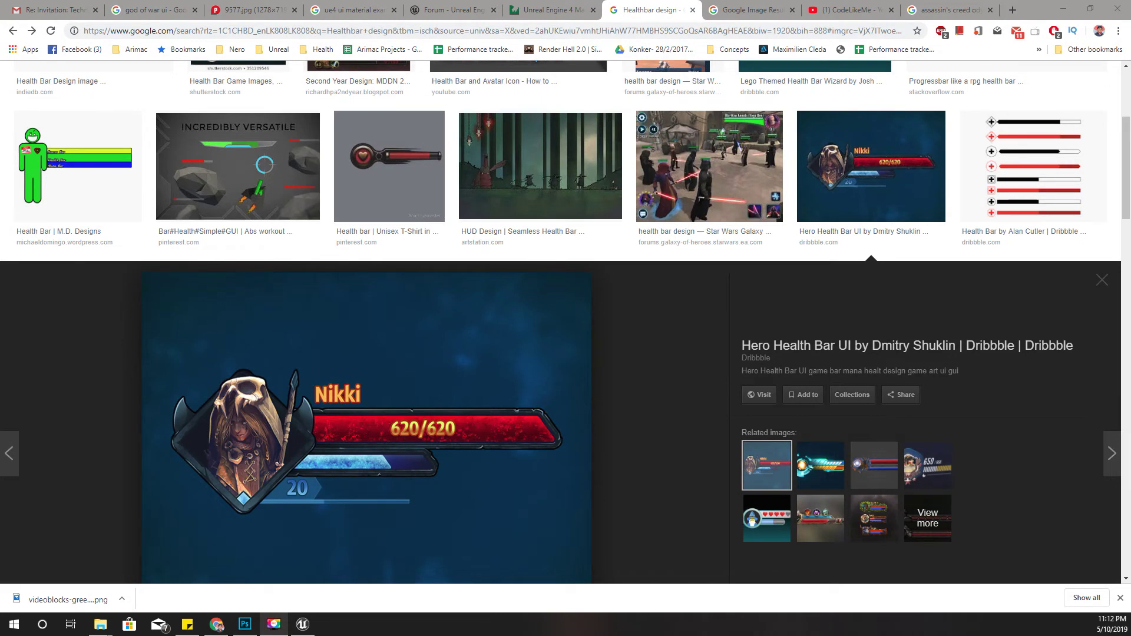
Open the dragon HP bar GIF's GIFER source page in a new tab, then return to Unreal
click(720, 12)
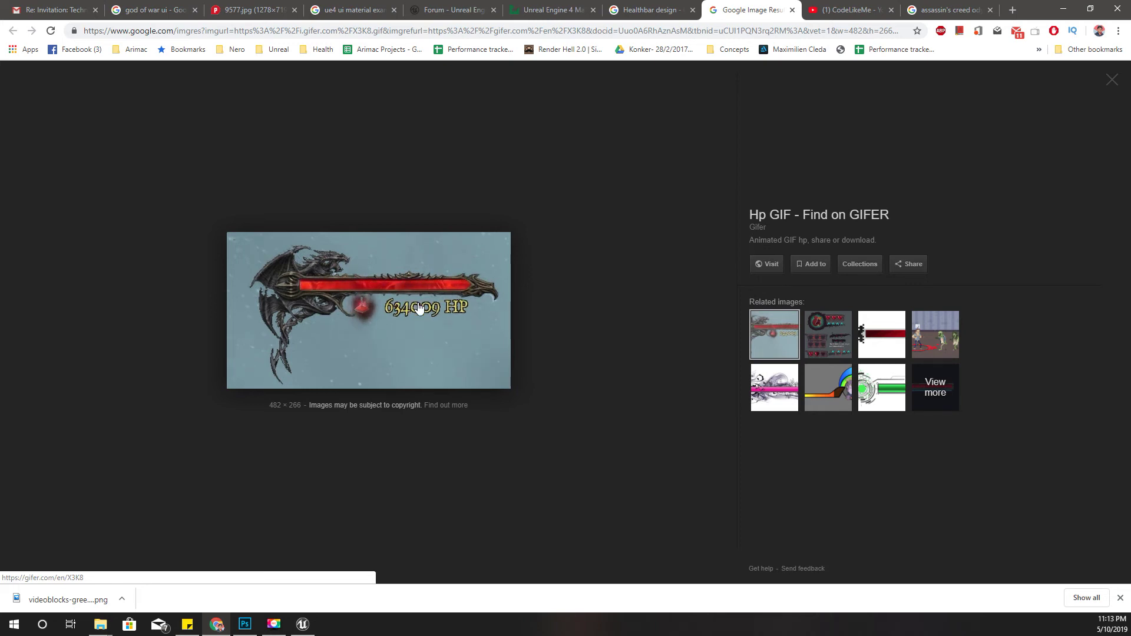
middle_click(396, 305)
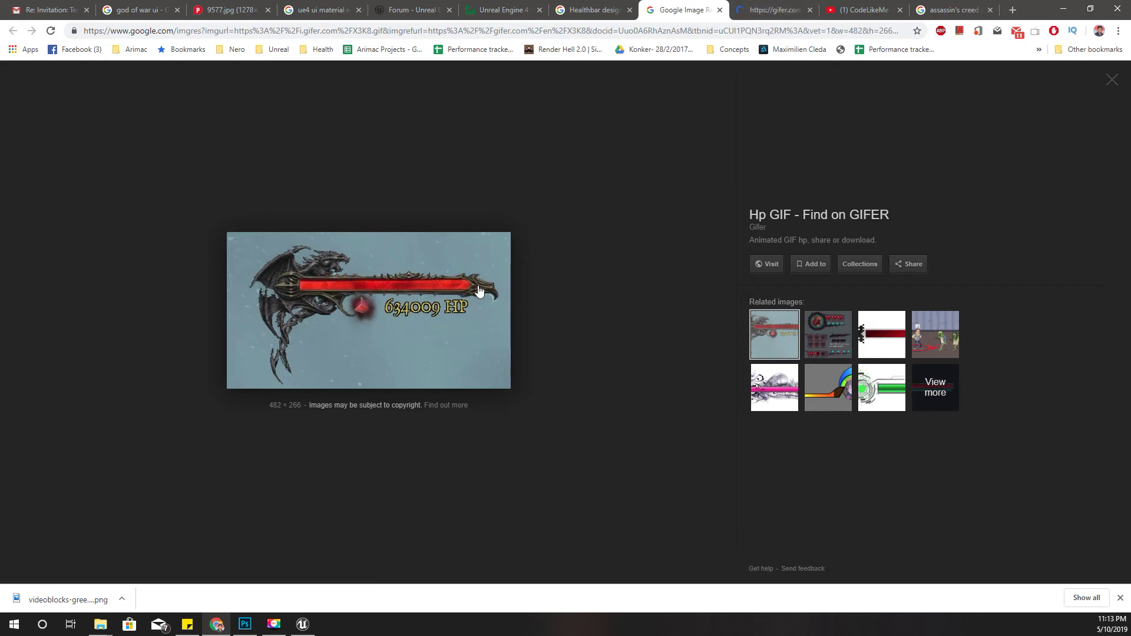
click(772, 9)
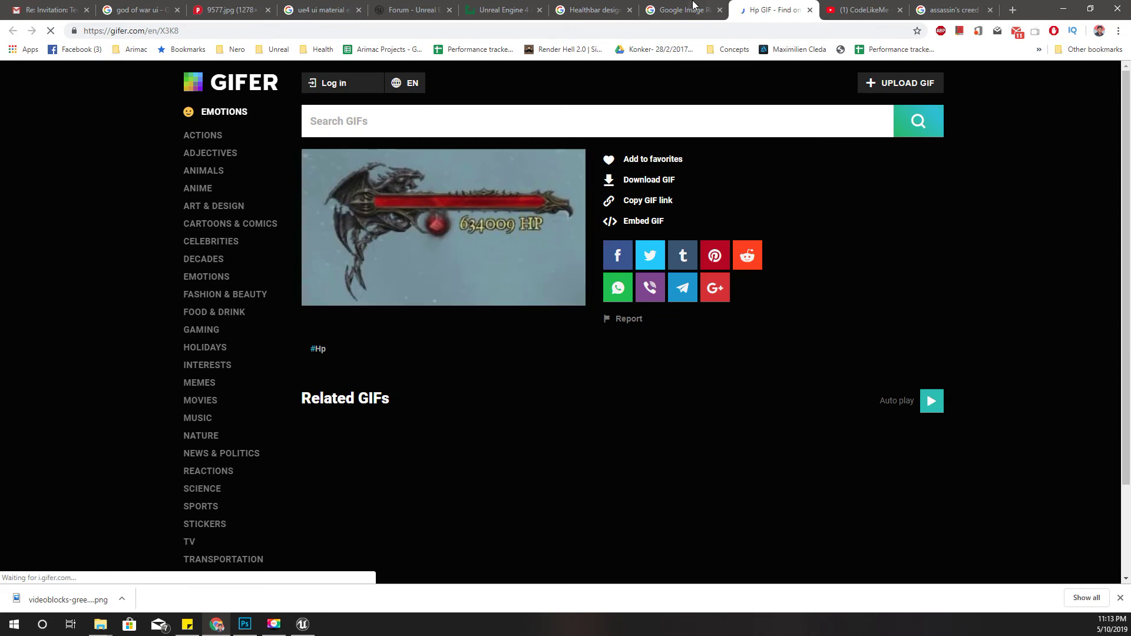
click(690, 5)
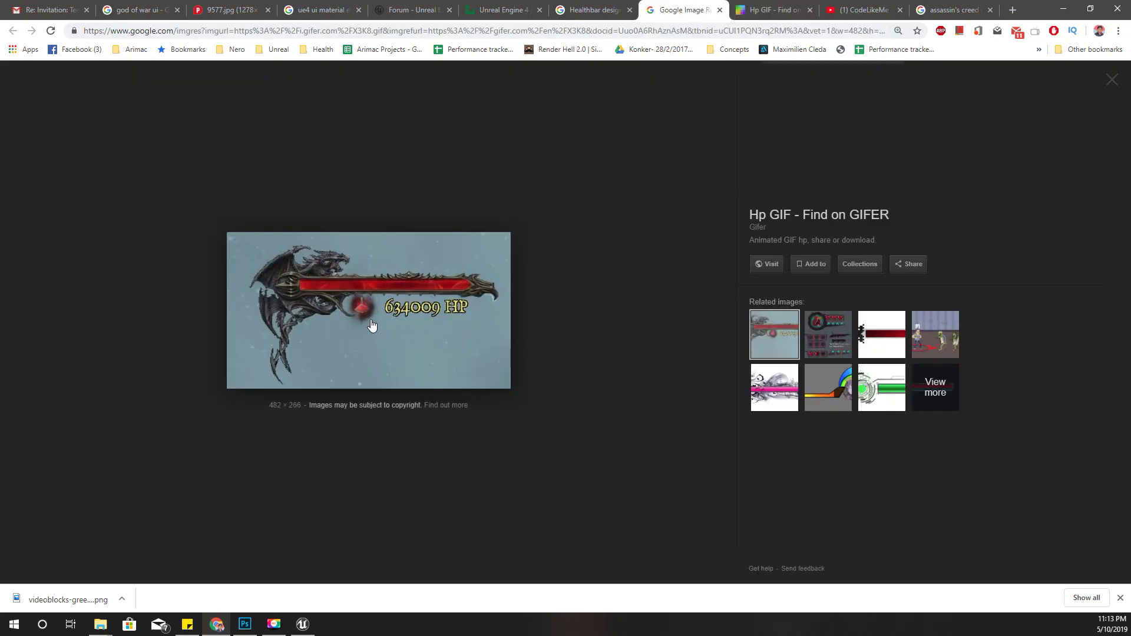
ctrl+scroll(371, 325, up, 4)
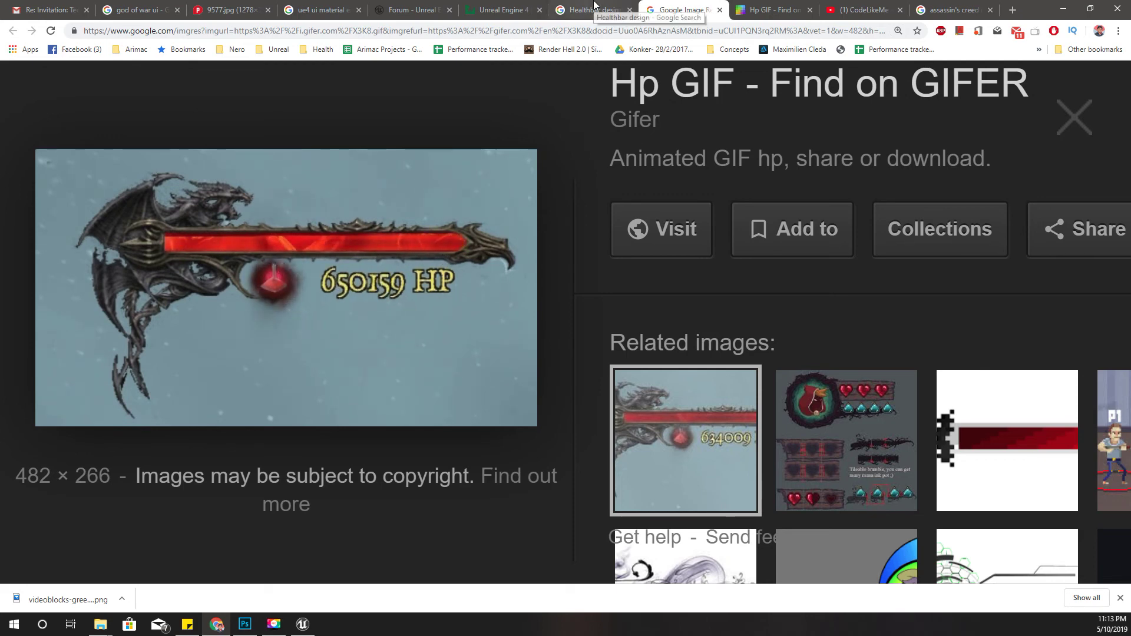
click(302, 624)
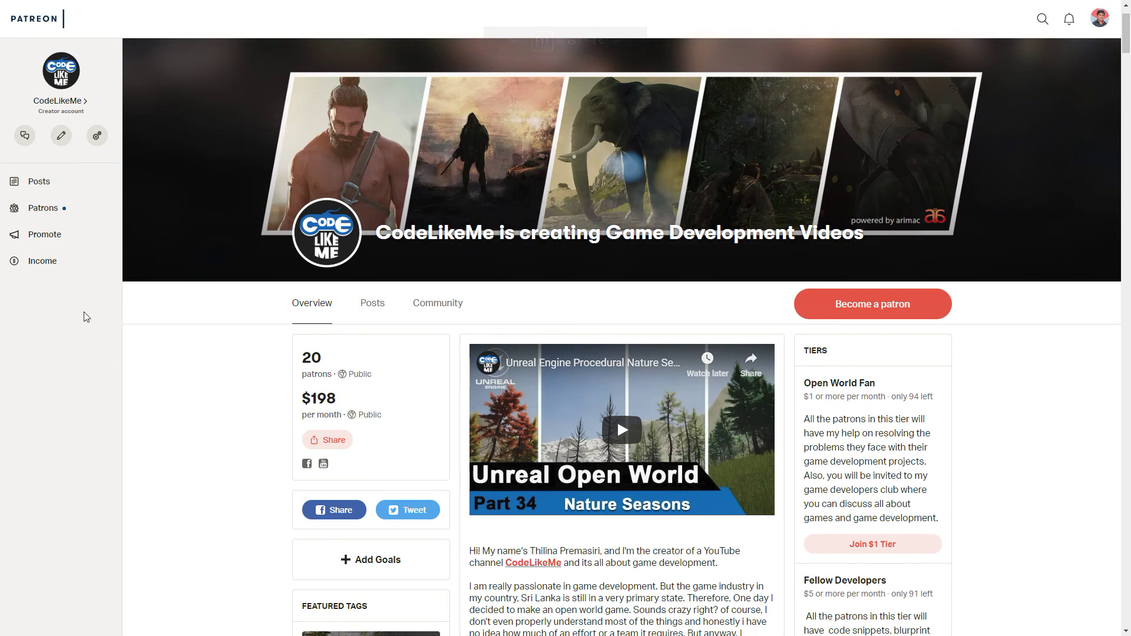
Scroll through the Patreon overview showing 20 patrons, $198 per month and $1–$200 tiers
scroll(281, 370, down, 2)
scroll(281, 369, down, 4)
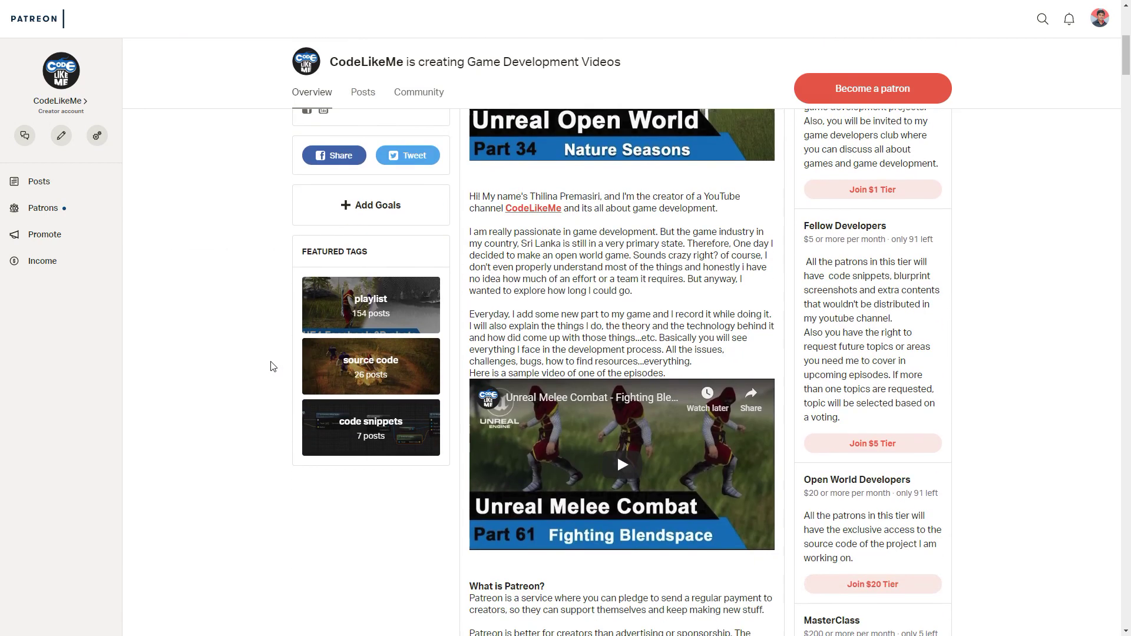
scroll(277, 361, up, 3)
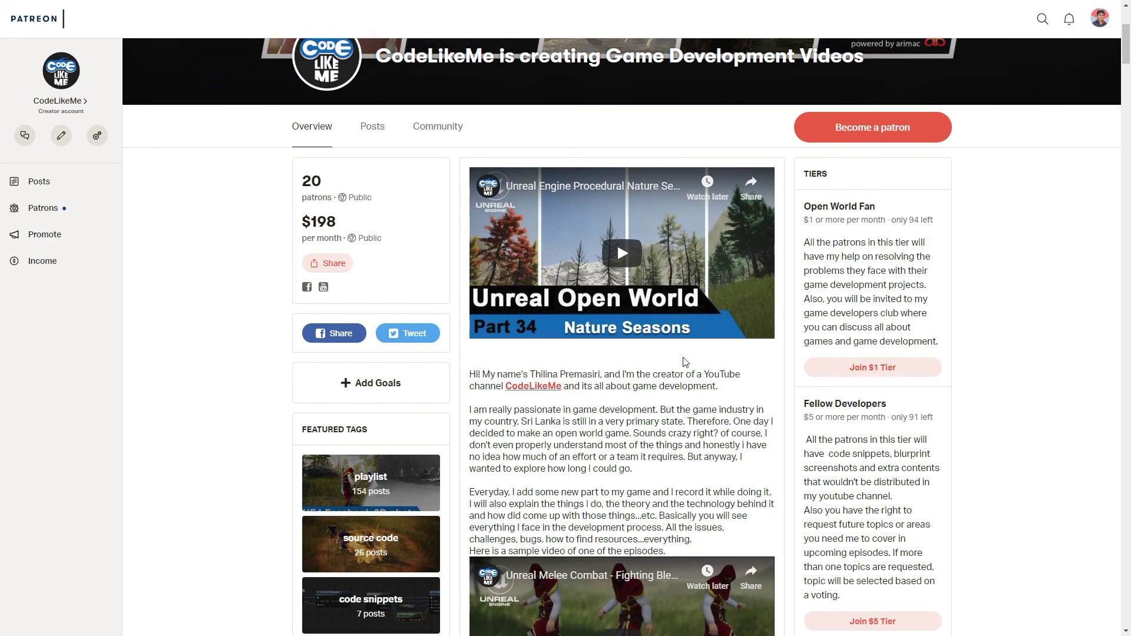
scroll(694, 352, down, 7)
scroll(694, 352, down, 4)
scroll(694, 352, up, 11)
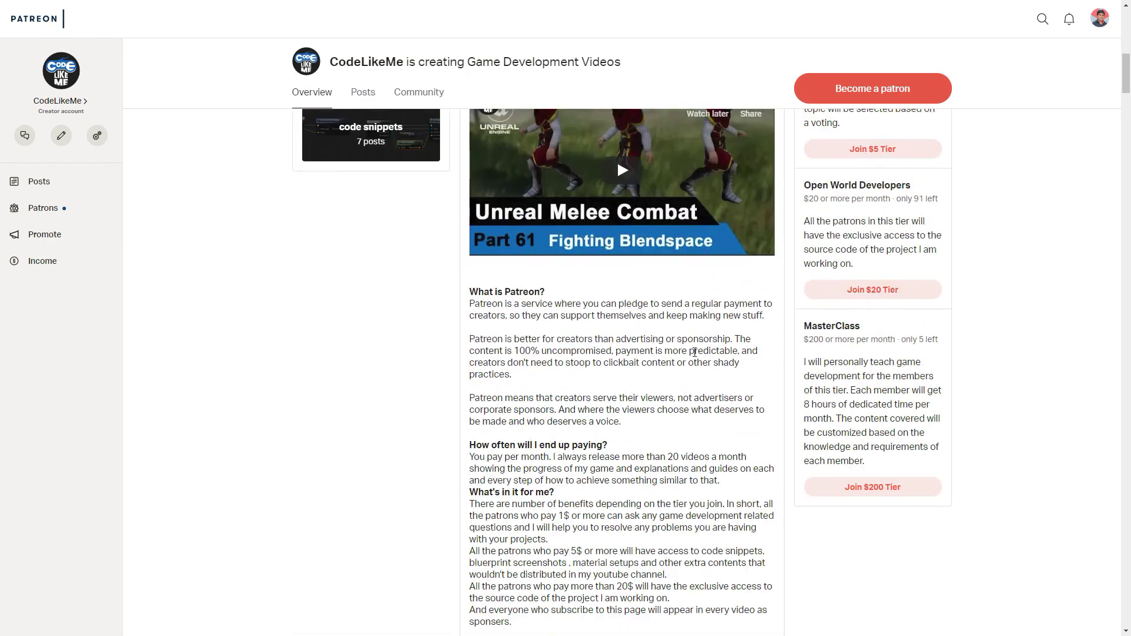
scroll(678, 356, up, 2)
scroll(678, 356, down, 7)
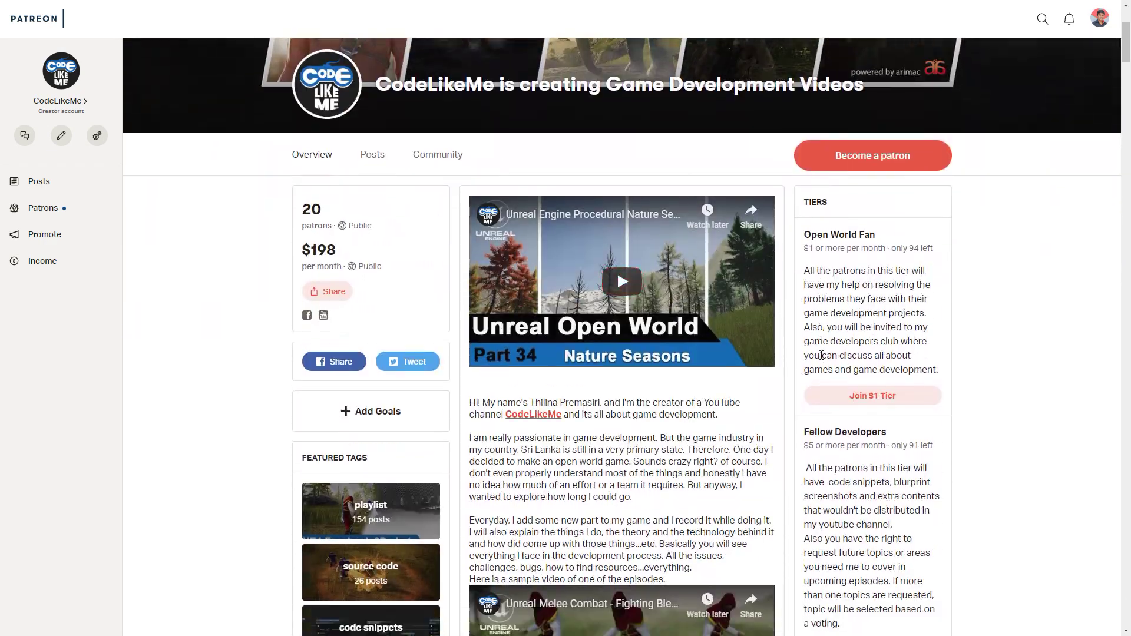
scroll(810, 359, up, 8)
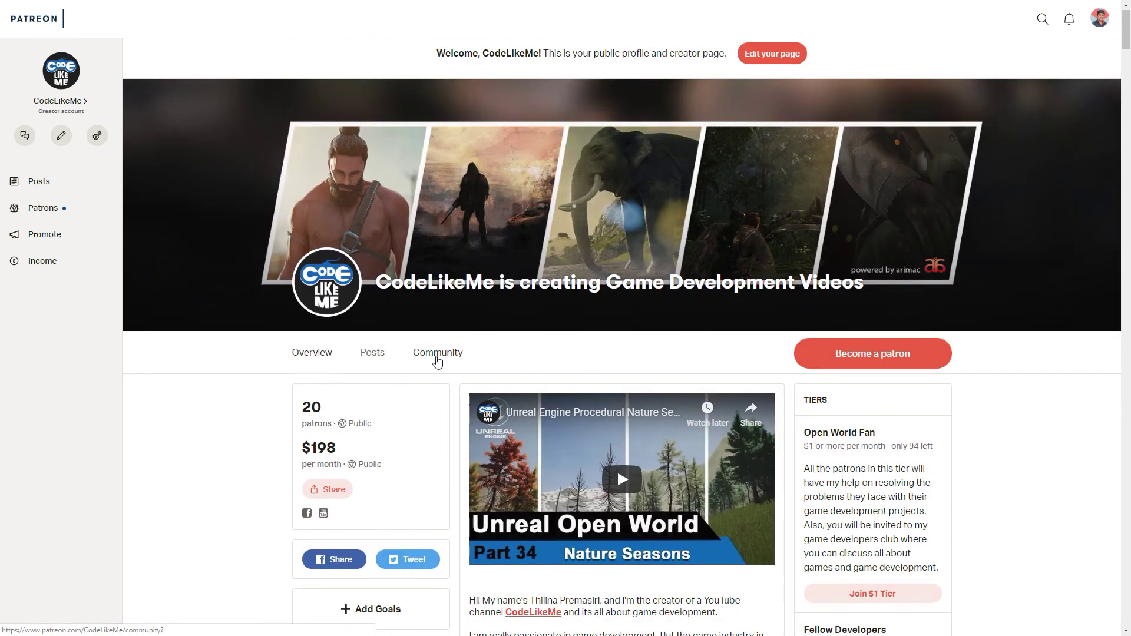
scroll(465, 384, down, 3)
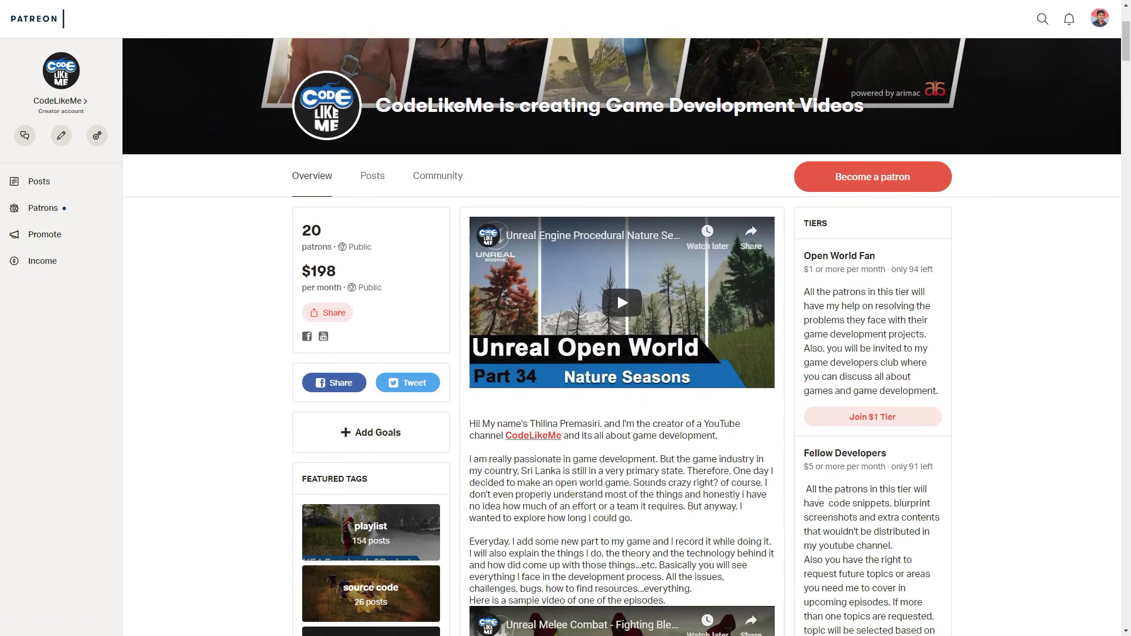